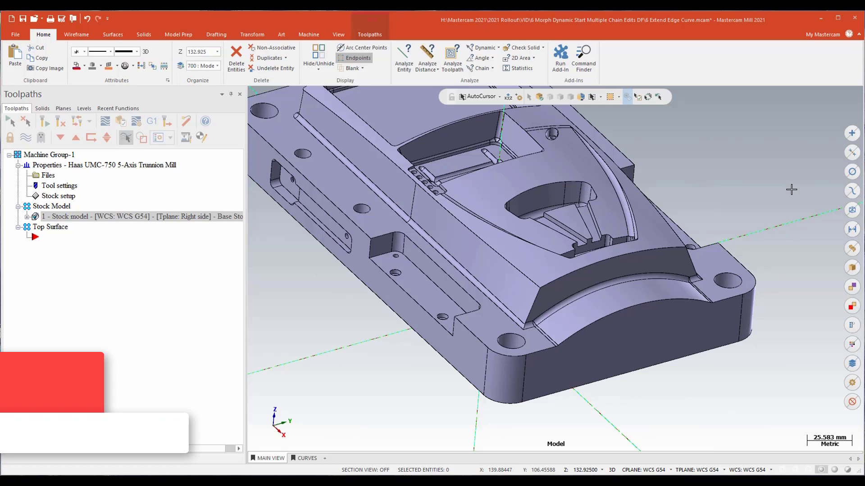
Step: Make the Edge curves level visible in the Levels manager
scroll(791, 189, "up", 3)
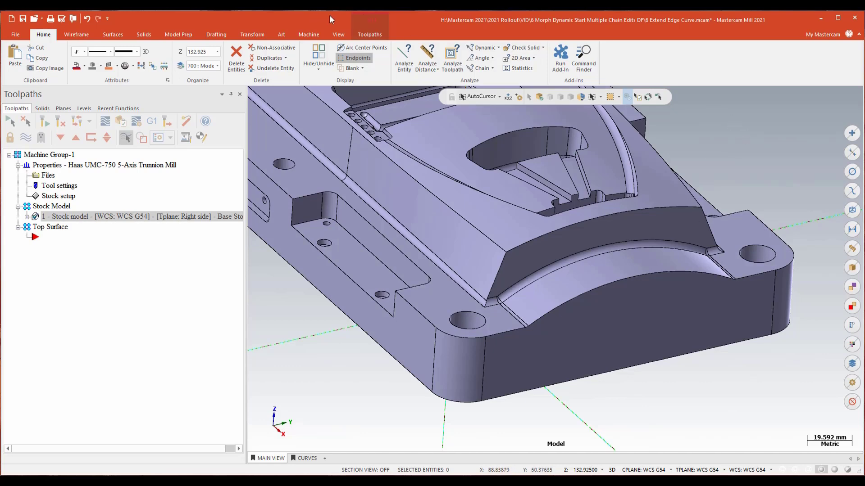
left_click(84, 108)
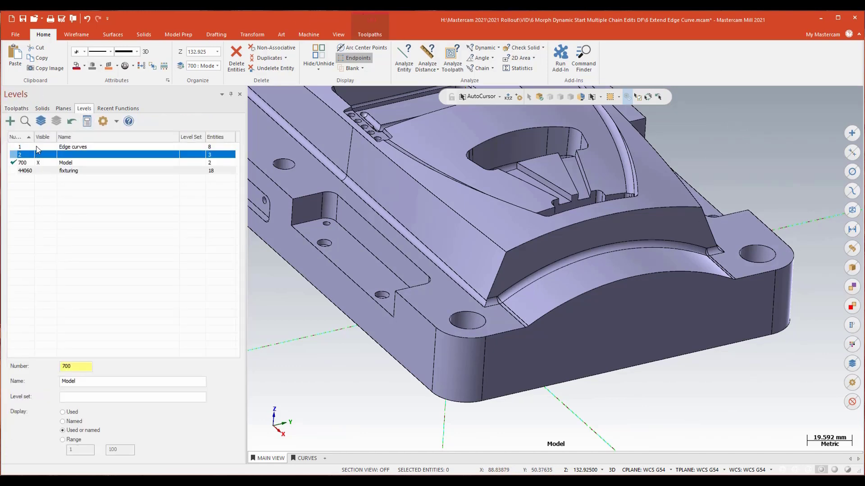
left_click(38, 147)
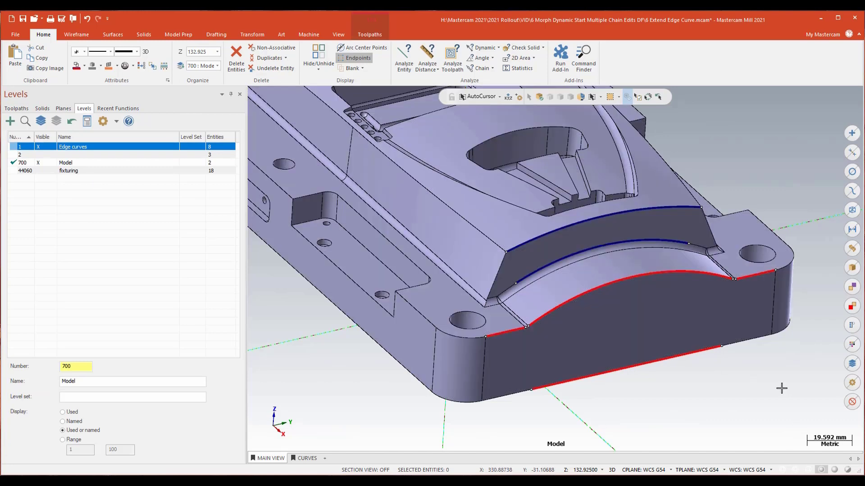
Step: Start a new Multiaxis Morph toolpath using the 10 Spherical ball-nosed endmill
left_click(369, 35)
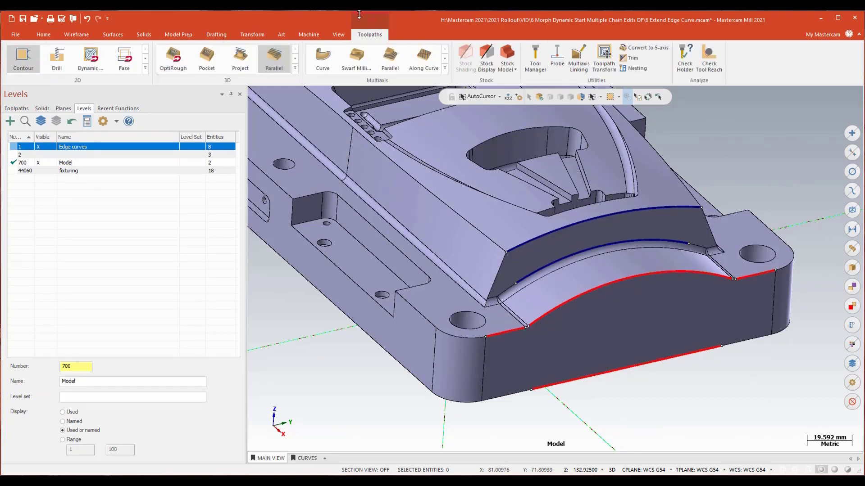
left_click(444, 68)
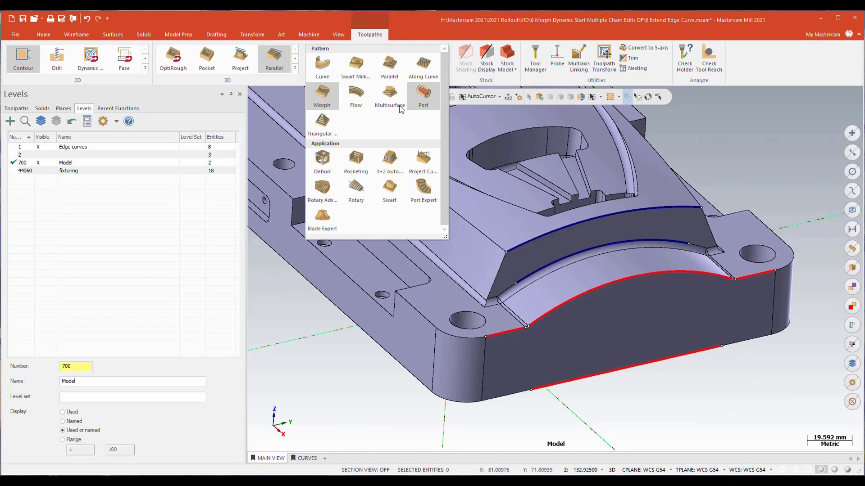
left_click(322, 95)
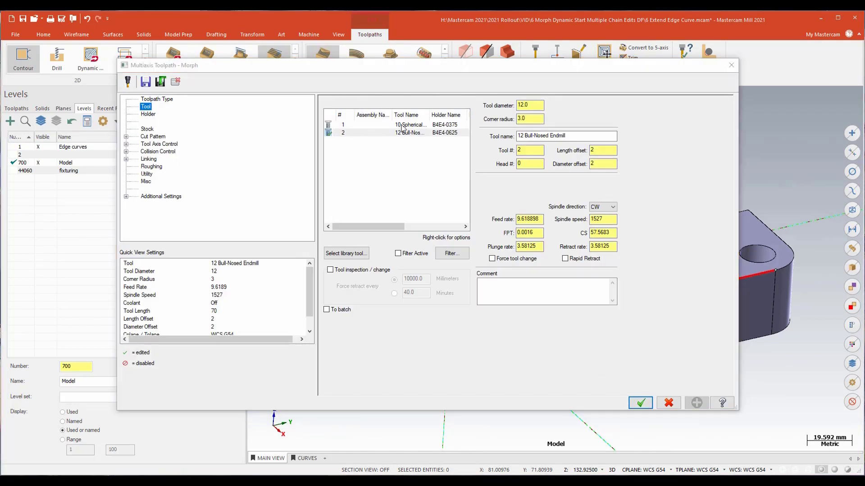
left_click(403, 126)
left_click_drag(419, 66, 434, 61)
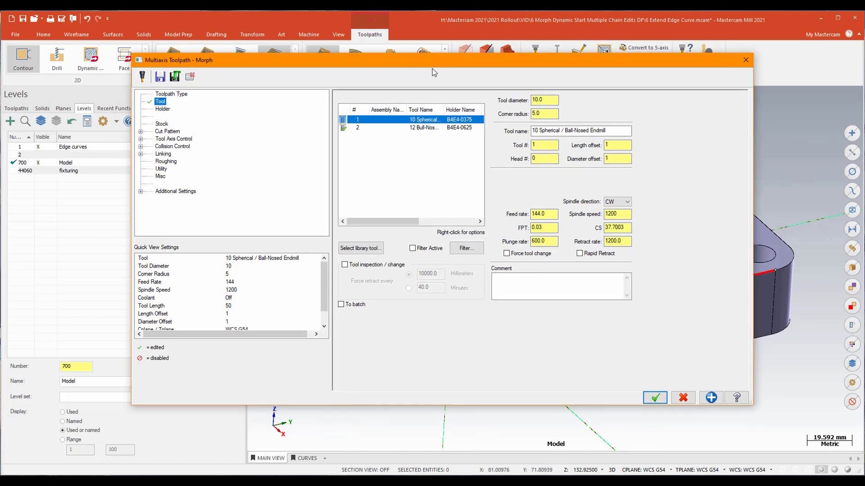
Step: Chain the upper blue edge curve as Pattern From and the lower one as Pattern To
left_click(167, 132)
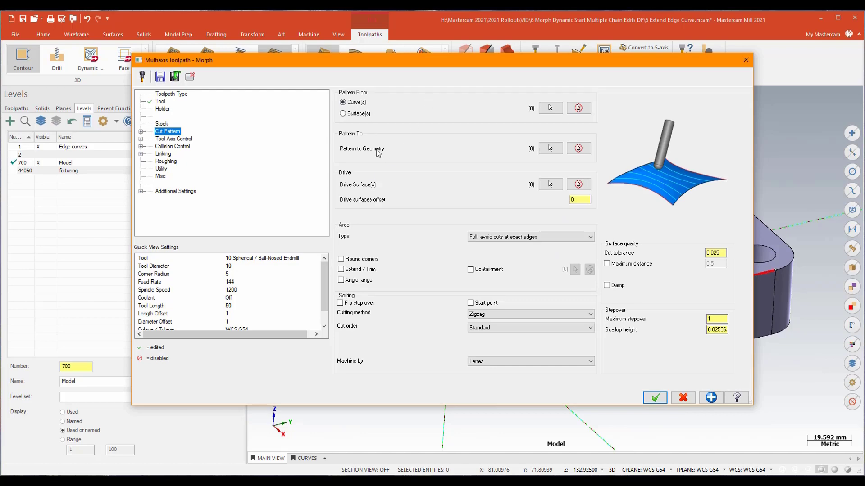
left_click(551, 108)
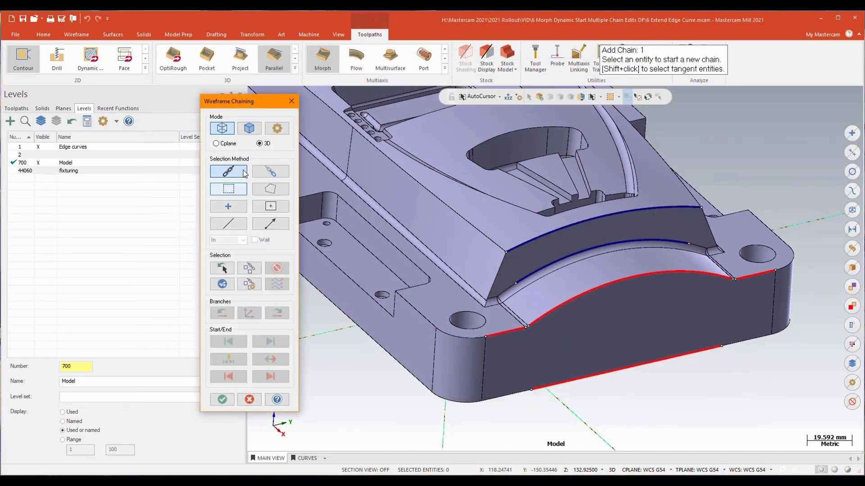
left_click(644, 211)
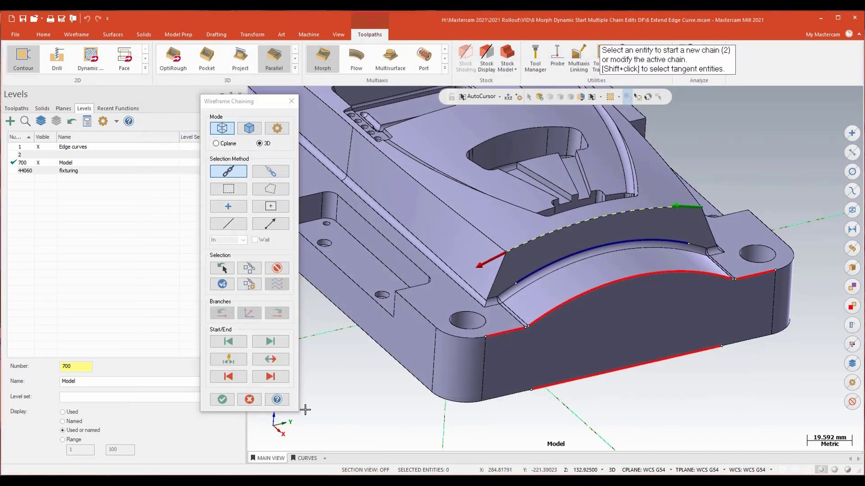
left_click(227, 399)
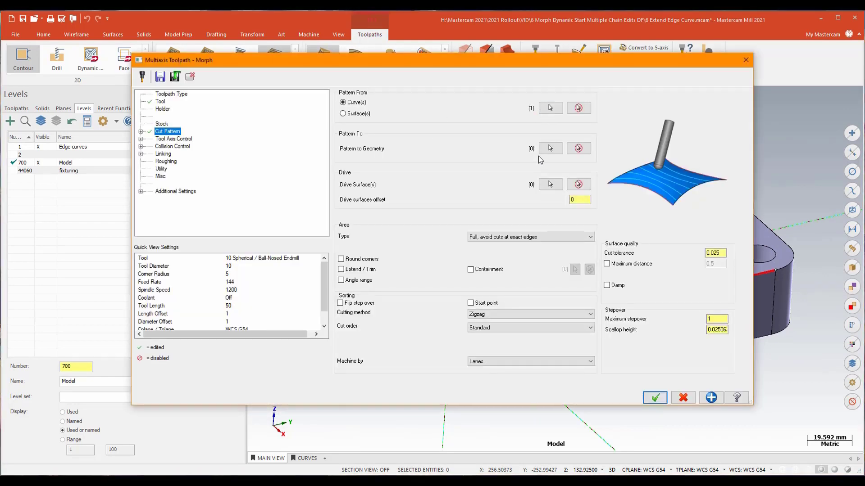
left_click(549, 149)
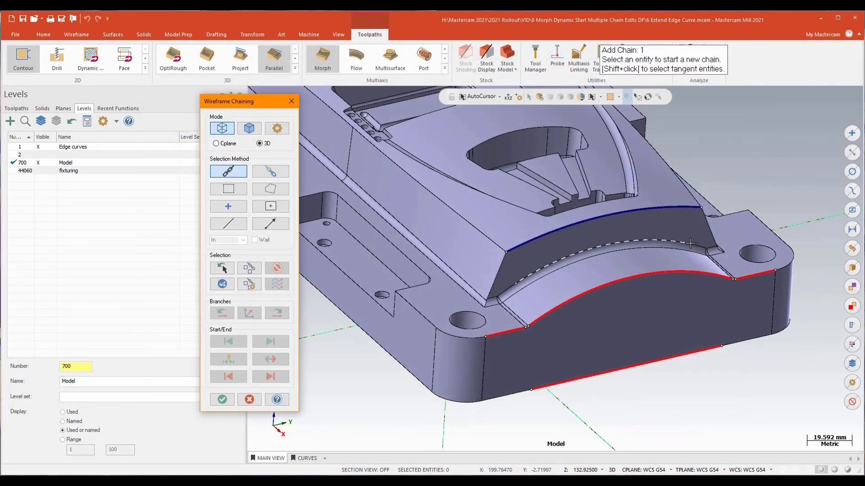
left_click(690, 243)
left_click(222, 400)
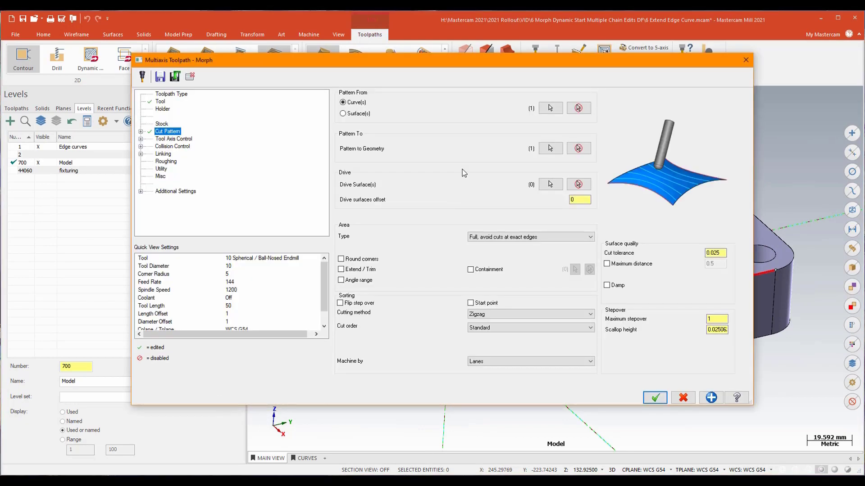
Step: Select the curved face as drive surface and set Area Type to Full, exact surface edges
left_click(550, 184)
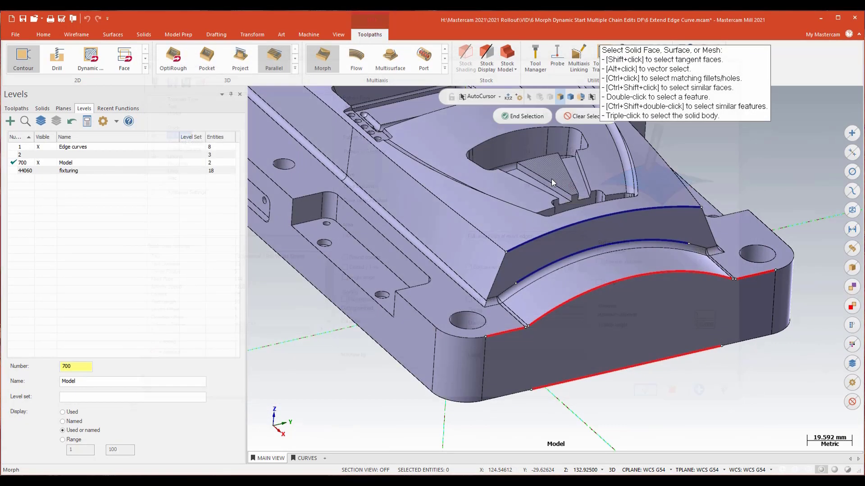
left_click(566, 243)
left_click(528, 116)
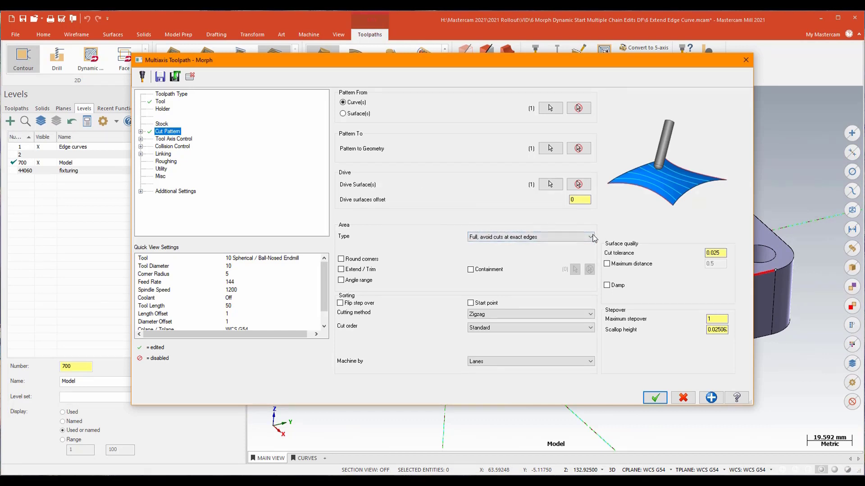
left_click(591, 237)
left_click(567, 252)
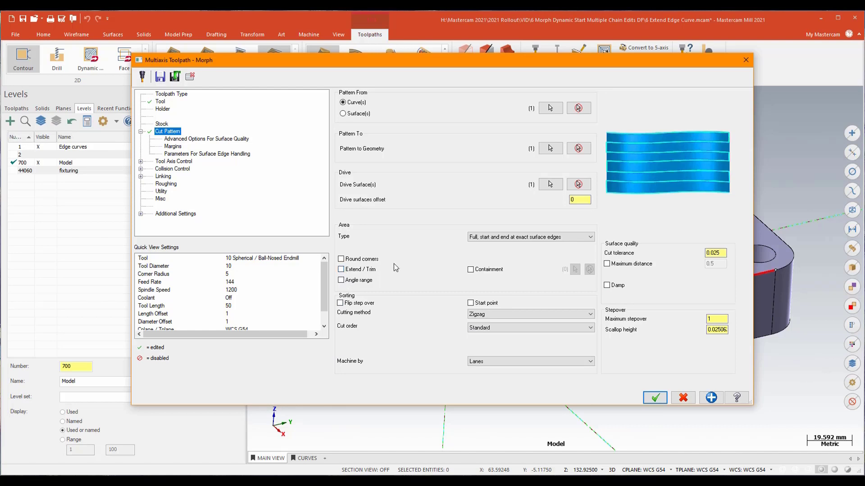
Step: Set an 80° tilt at the side of the cutting direction and accept the Morph toolpath
left_click(170, 162)
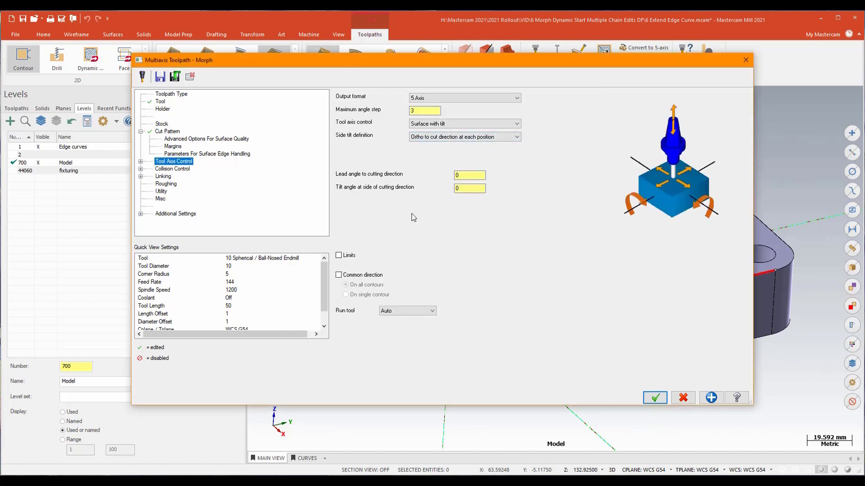
left_click(471, 190)
type("80")
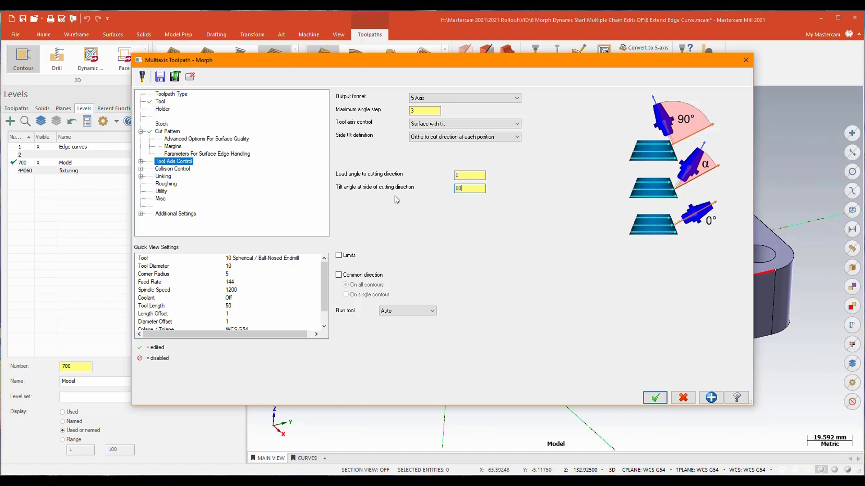
key("Tab")
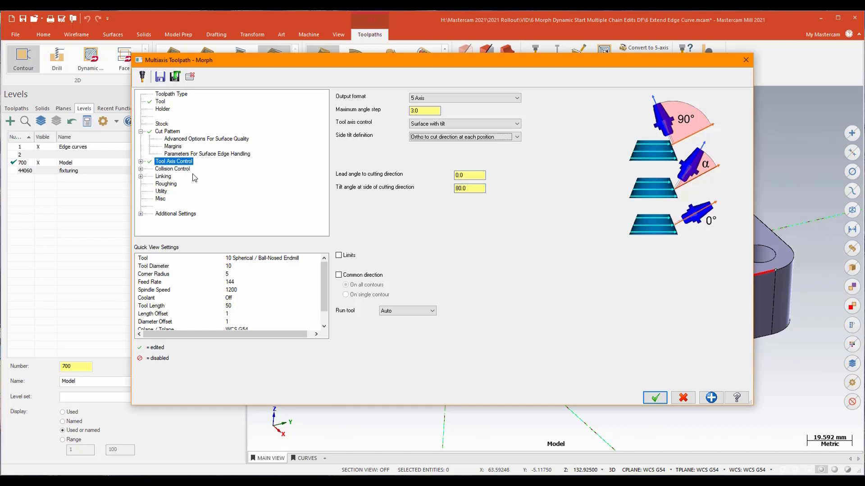
left_click(173, 169)
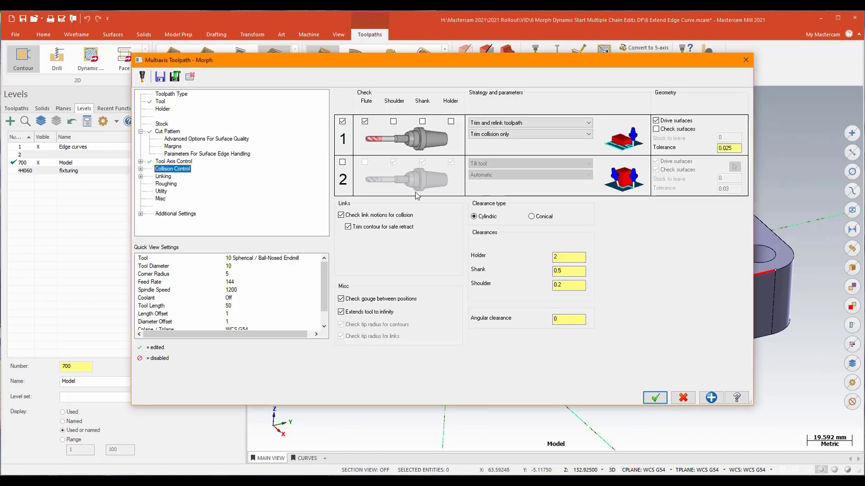
left_click(655, 397)
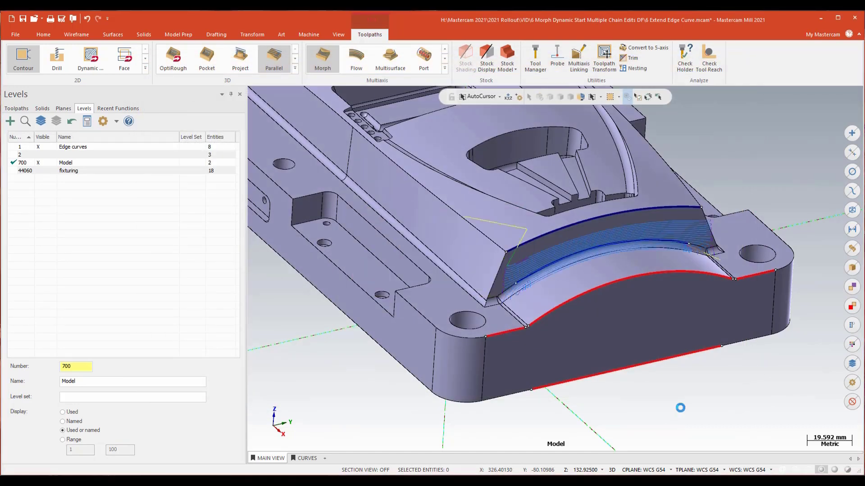
scroll(680, 408, "up", 3)
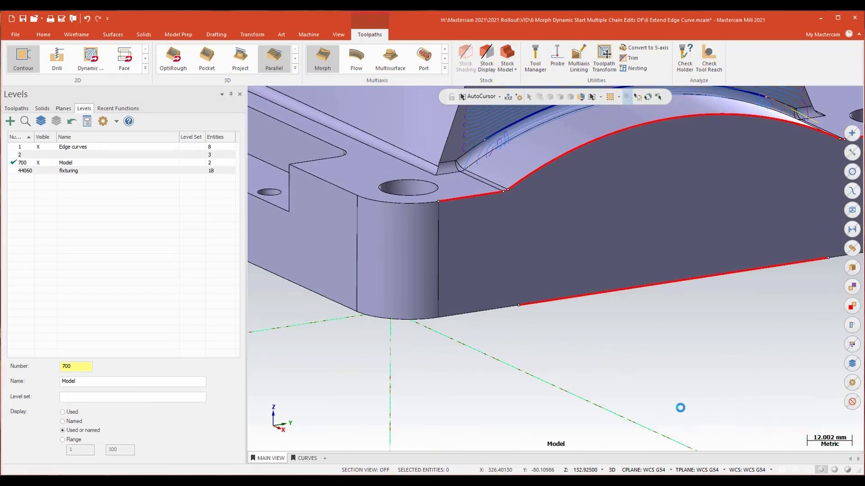
middle_click_drag(412, 205, 415, 218)
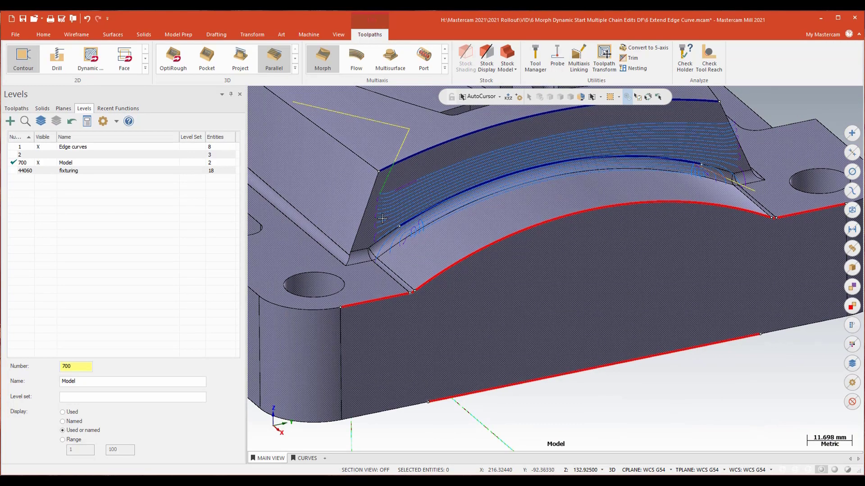
scroll(415, 218, "up", 3)
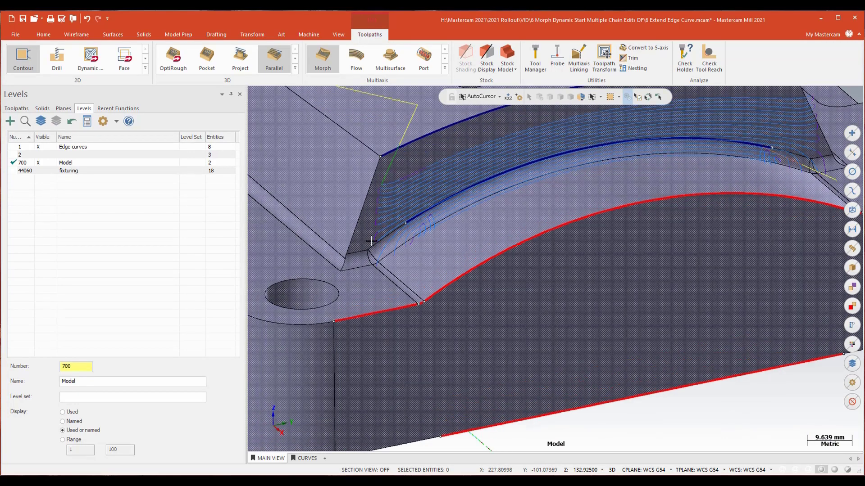
scroll(374, 239, "up", 2)
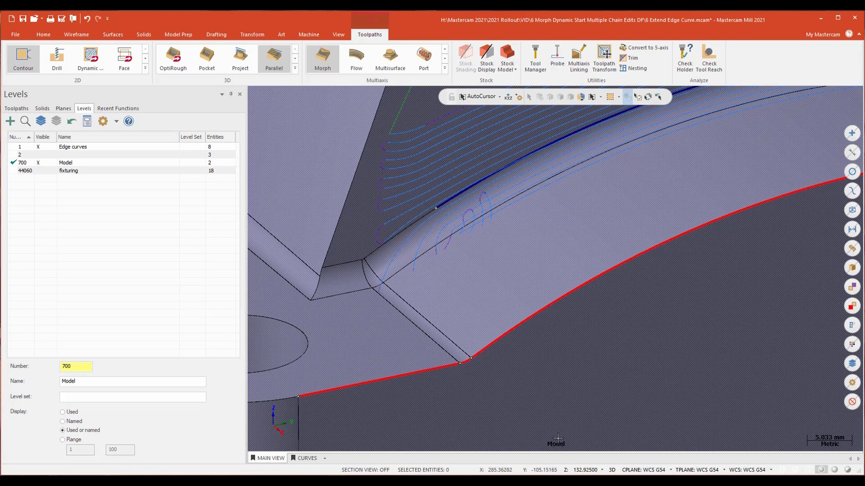
scroll(567, 431, "down", 8)
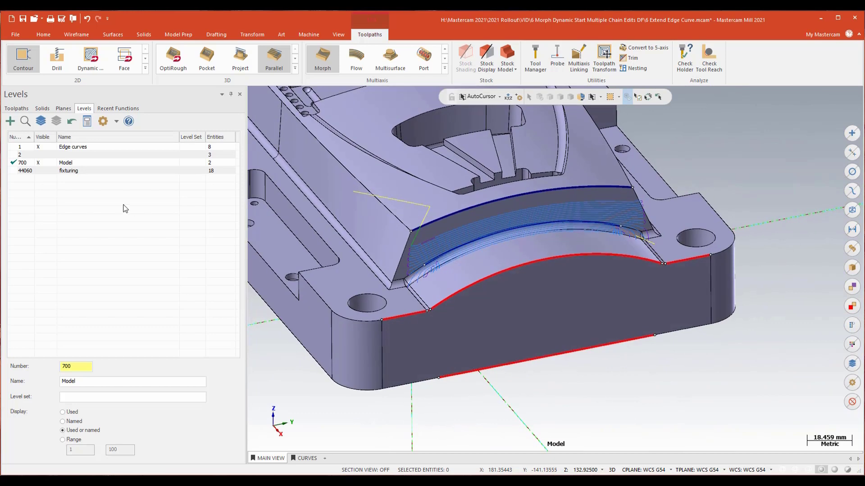
Step: Reopen the Morph parameters, tick Extend edge curve under Surface Edge Handling, and accept
left_click(16, 108)
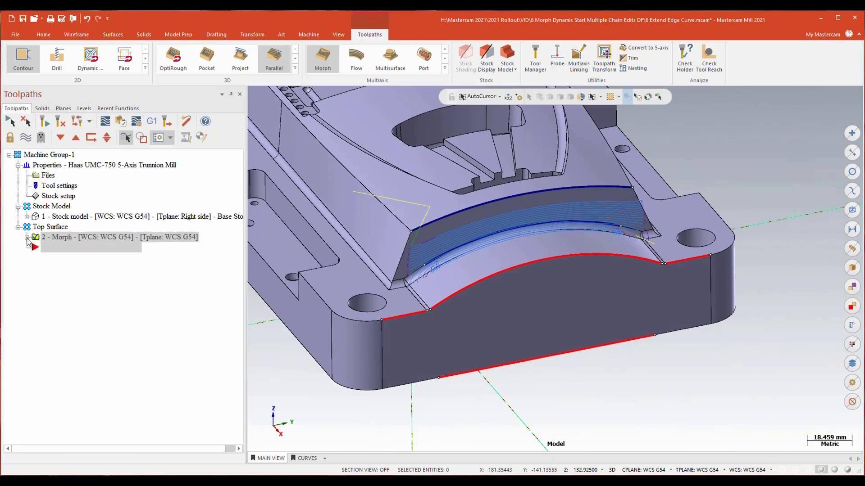
left_click(27, 237)
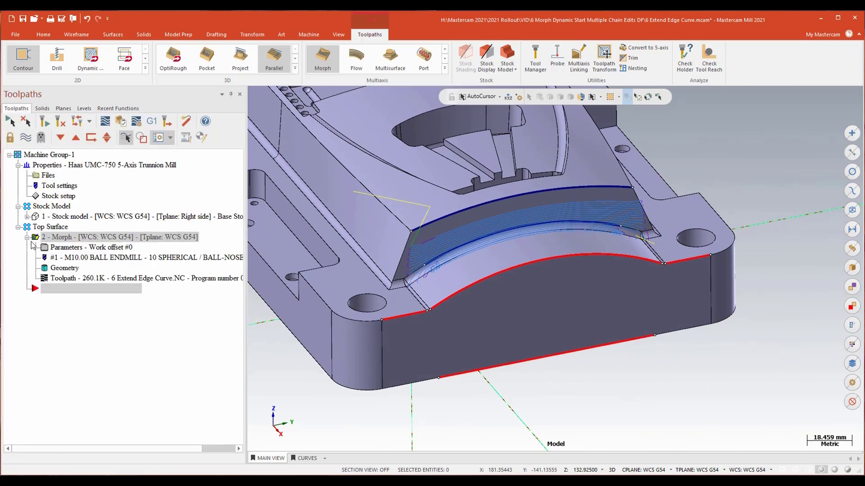
left_click(64, 248)
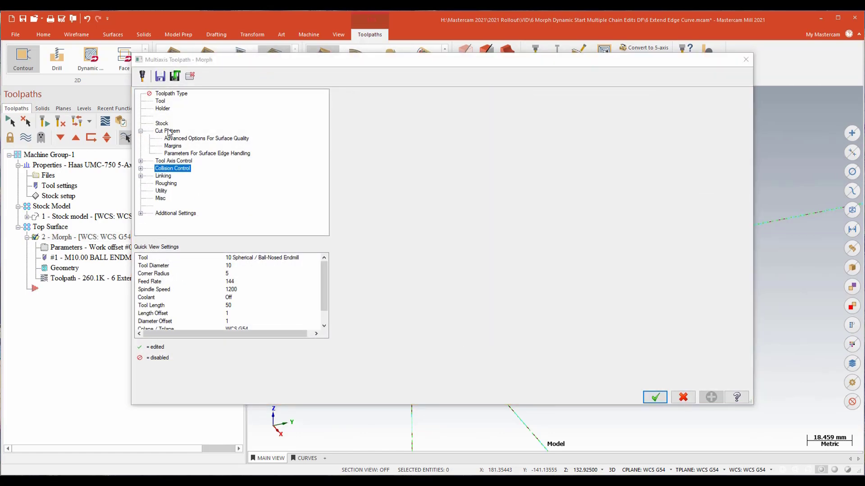
left_click(176, 154)
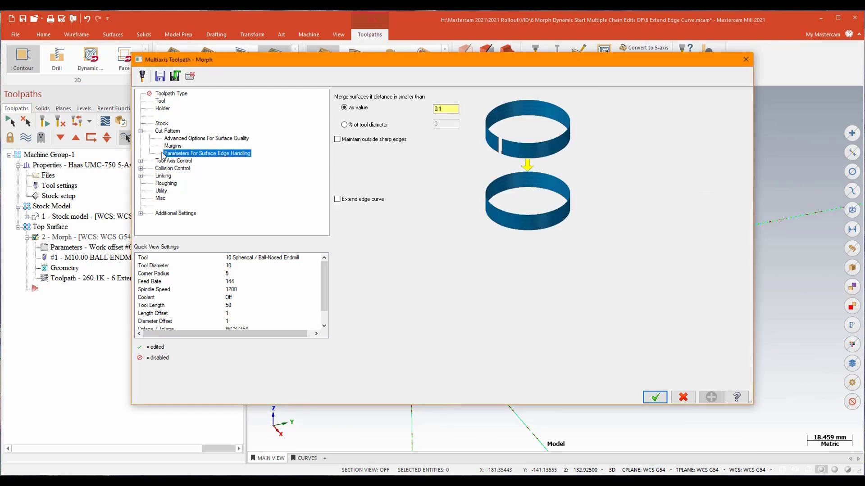
left_click(338, 200)
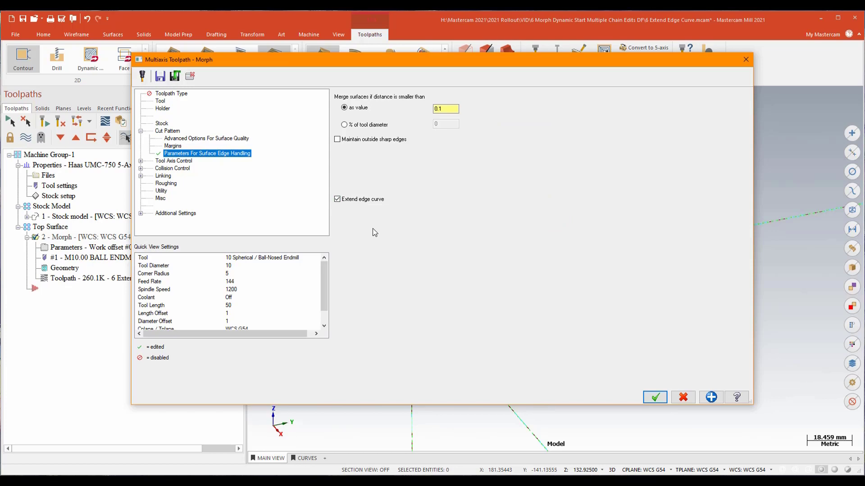
left_click(651, 396)
Step: Regenerate the dirty Morph operation and zoom in on its new passes
left_click(43, 125)
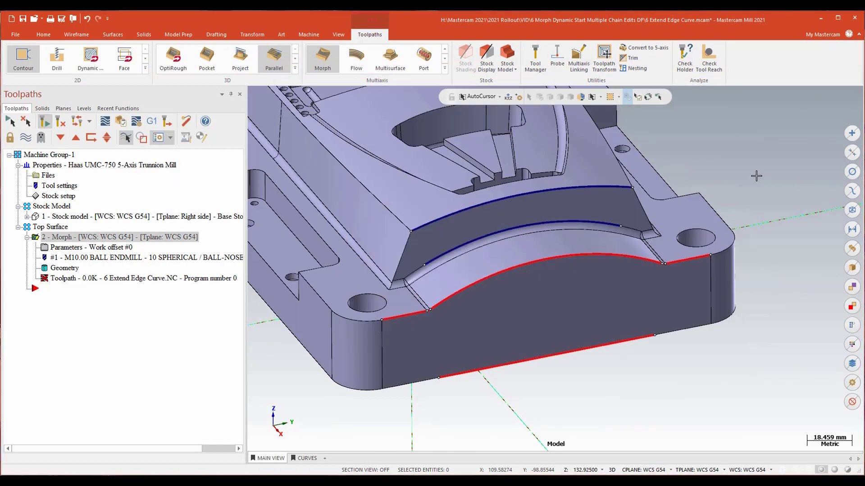
scroll(766, 162, "up", 5)
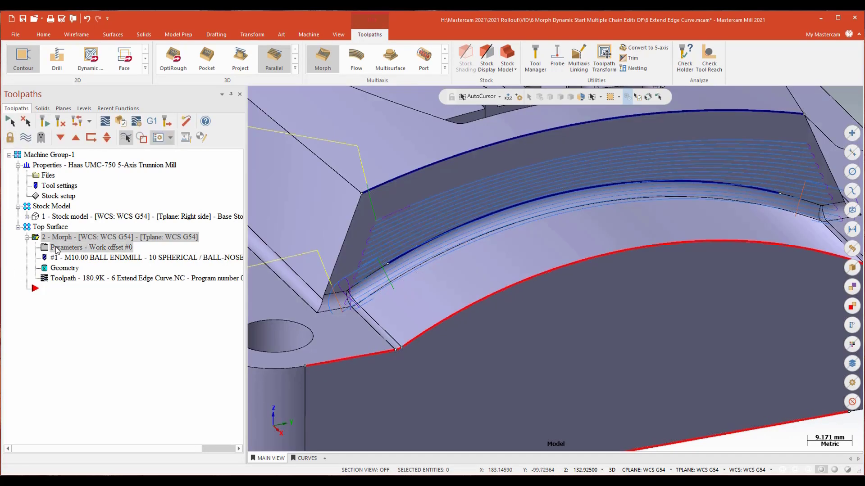
Step: Reopen the Morph parameters and enable Extend / Trim on the Cut Pattern page
left_click(171, 247)
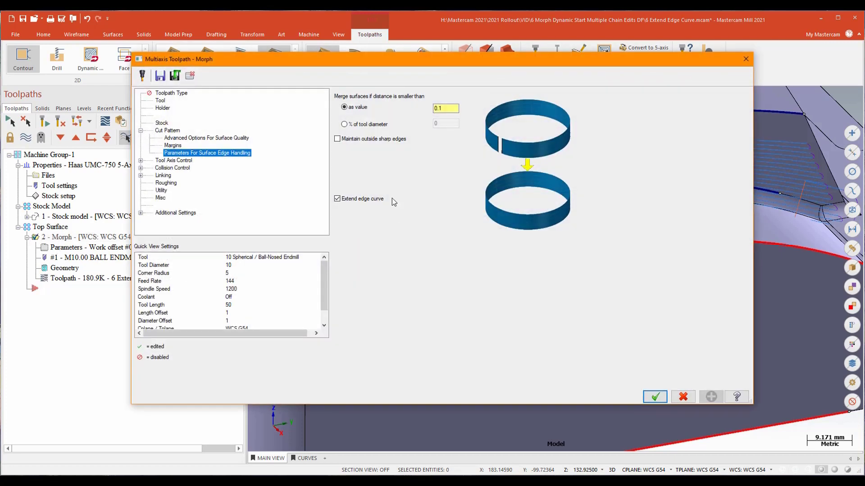
left_click_drag(414, 66, 432, 64)
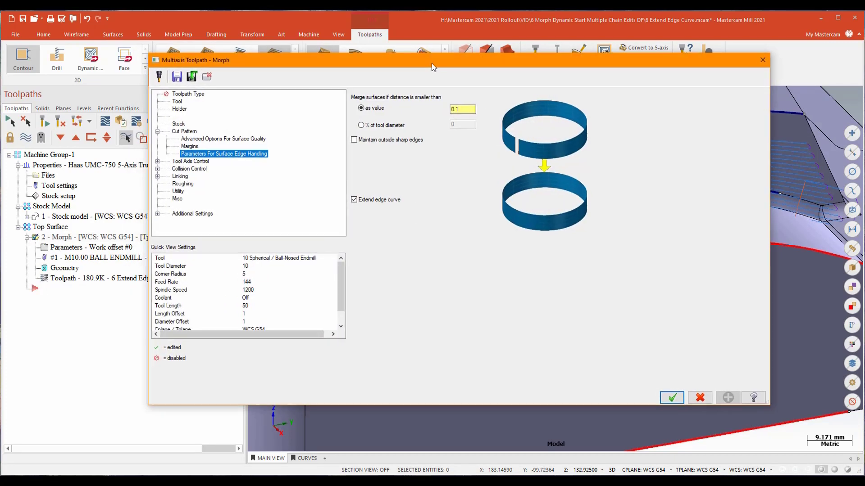
left_click(194, 139)
left_click(187, 132)
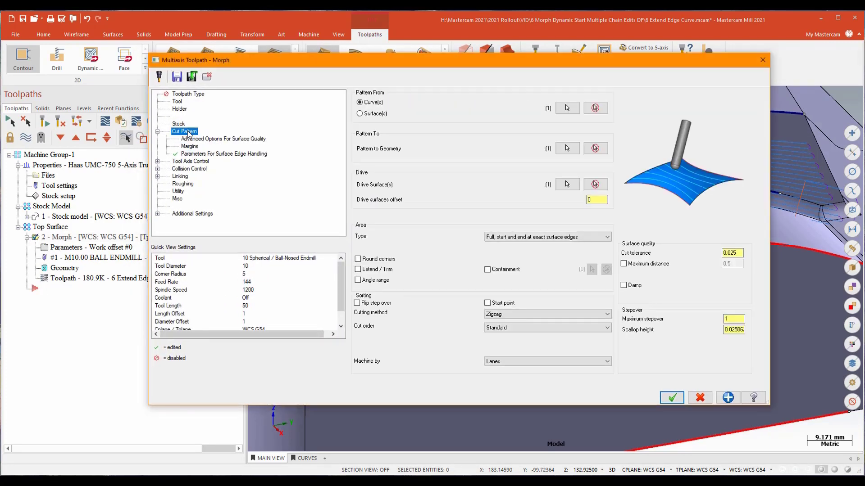
left_click(358, 270)
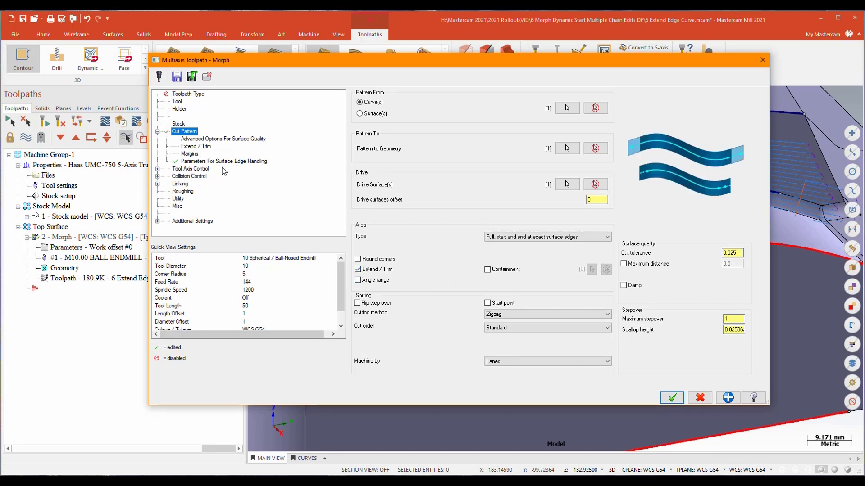
Step: Set both the start and end tangential extensions to a value of 15
left_click(201, 147)
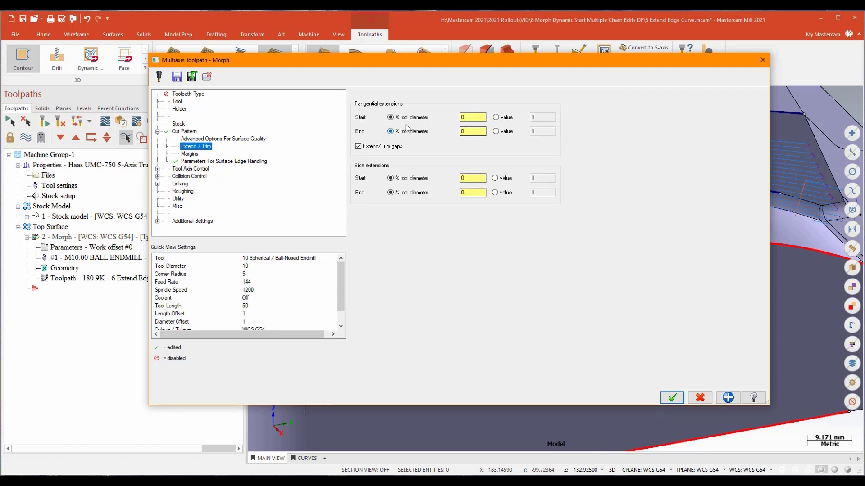
left_click(497, 118)
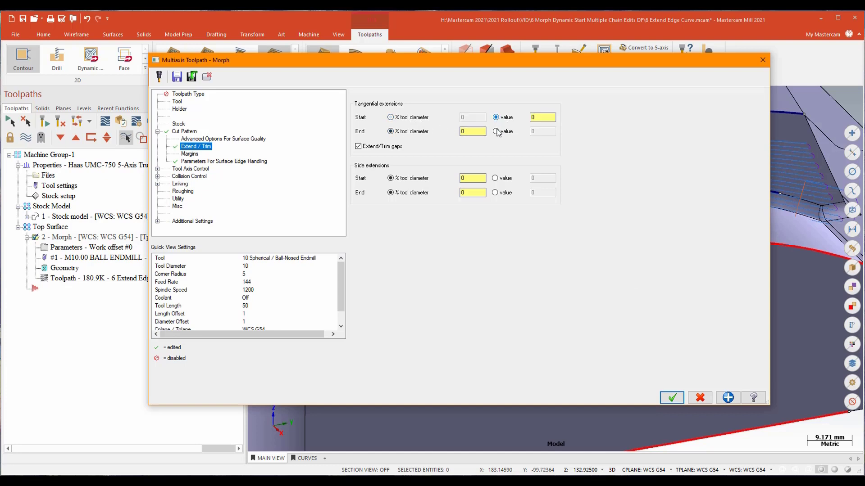
left_click(496, 131)
left_click(545, 118)
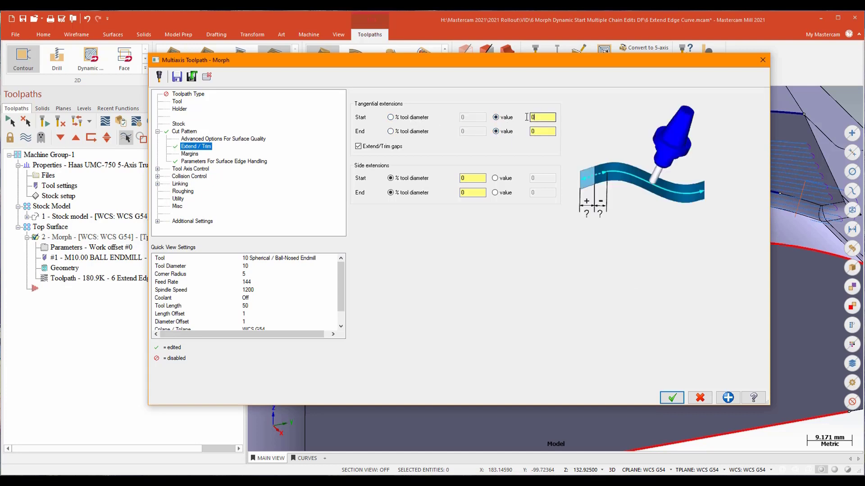
type("15")
key("Tab")
key("Tab")
type("15")
key("Tab")
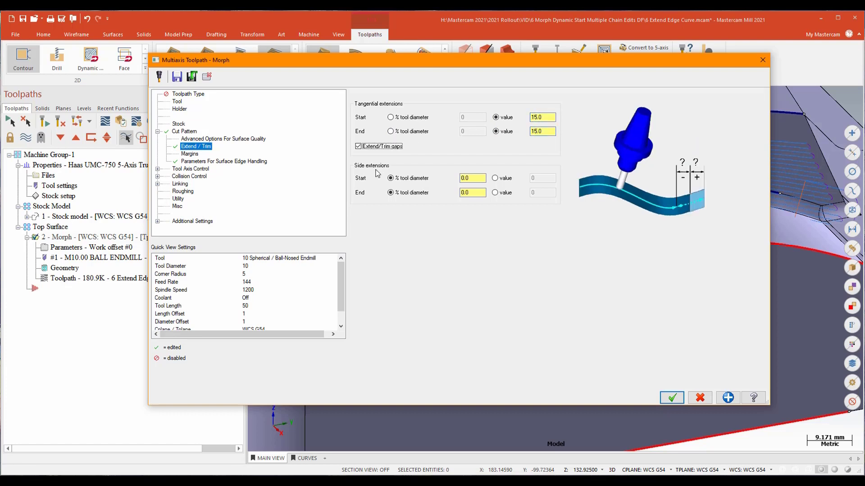
Step: Accept and regenerate the Morph toolpath with 15 mm extensions, fit the part, and reopen its parameters
left_click(672, 397)
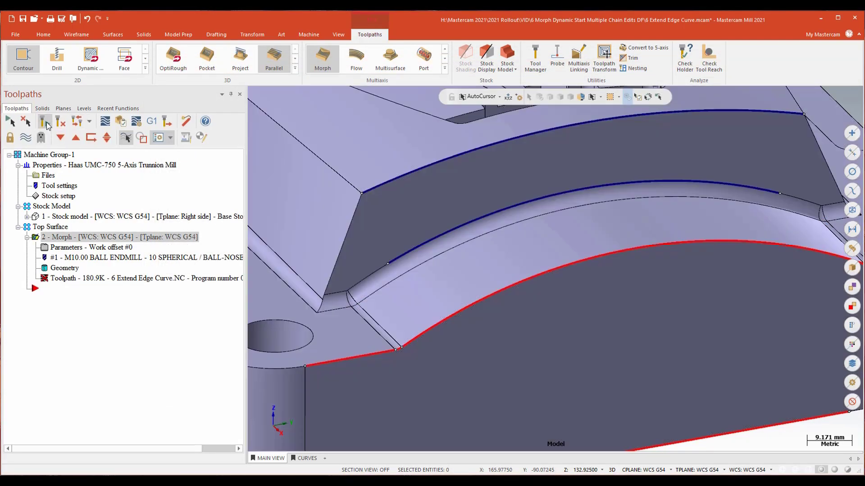
left_click(44, 122)
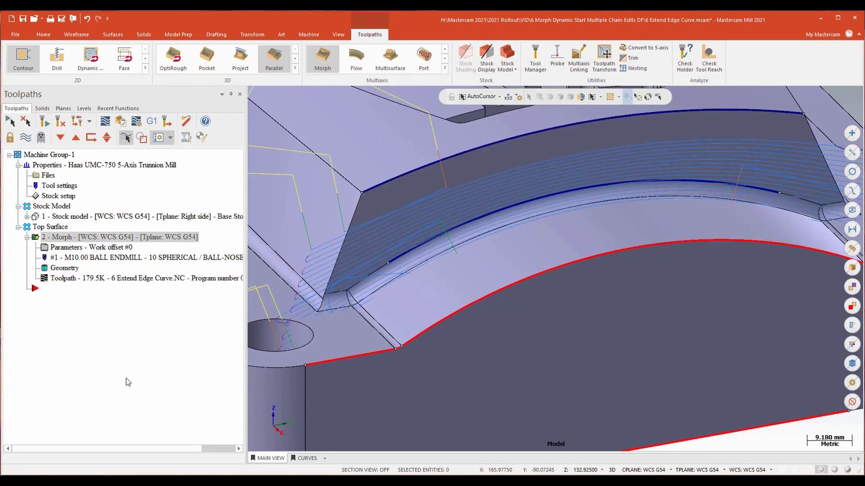
key("alt+F1")
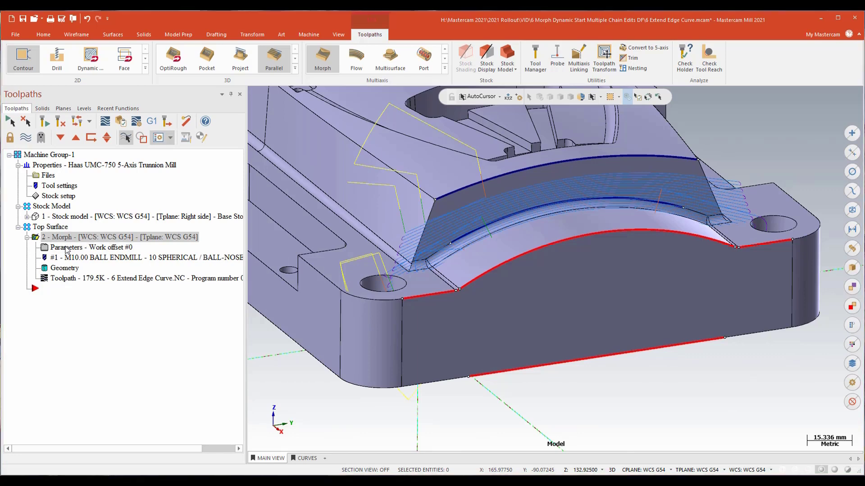
left_click(67, 250)
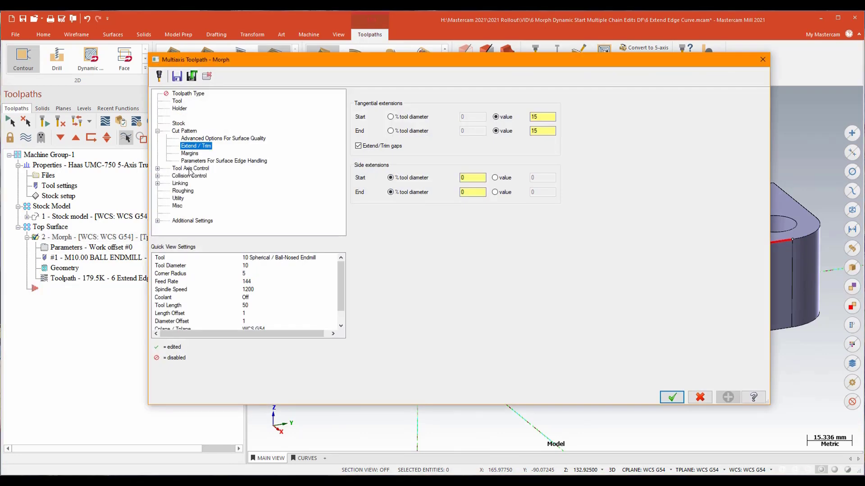
Step: Turn off Extend edge curve and accept the Morph settings for comparison
left_click(191, 162)
left_click(354, 199)
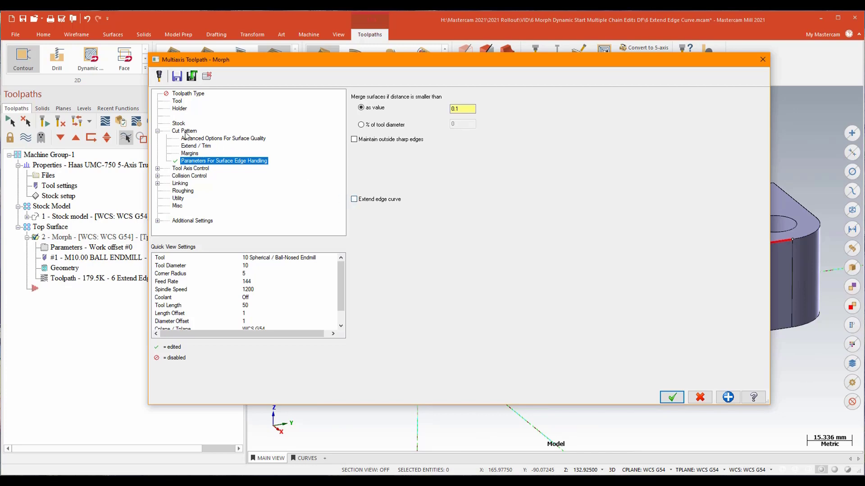
left_click(191, 147)
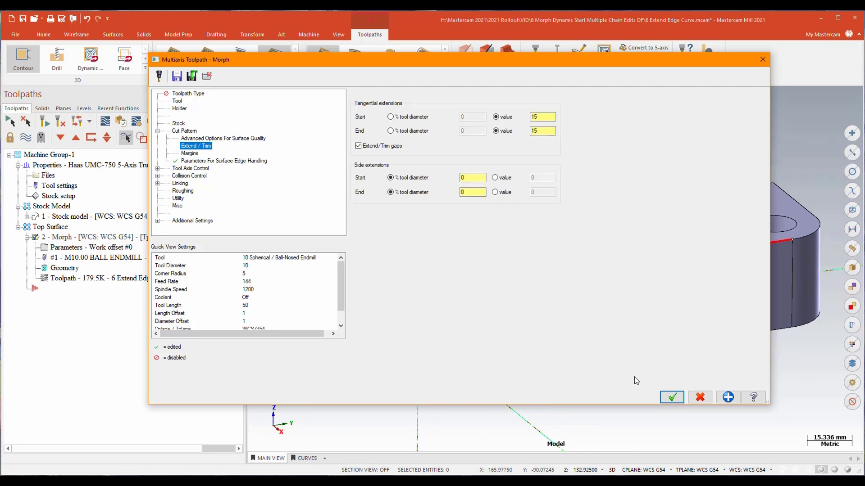
left_click(671, 397)
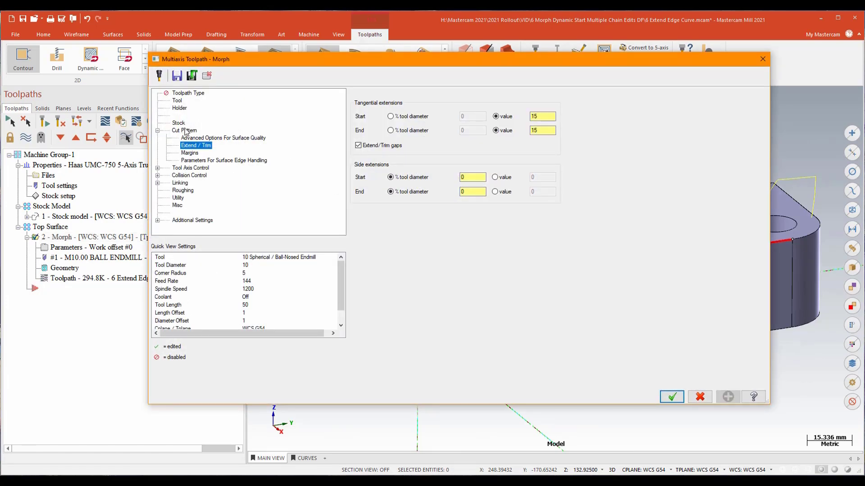
Step: Re-enable Extend edge curve and regenerate the Morph toolpath
left_click(193, 161)
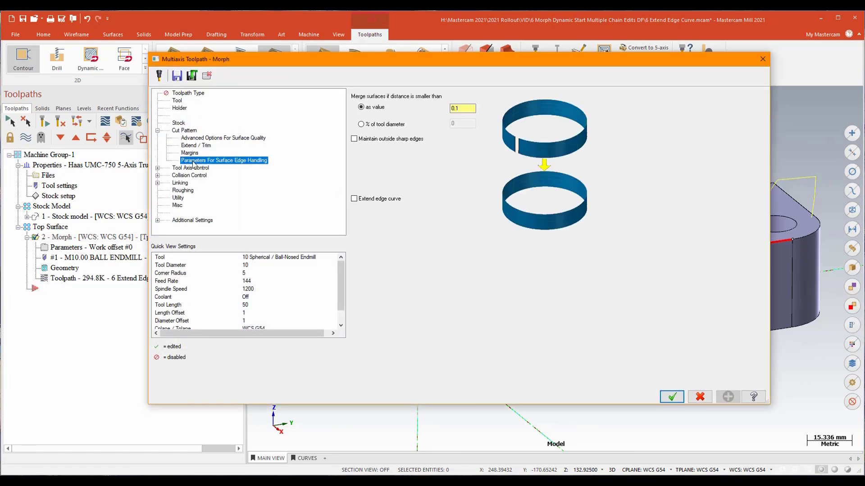
left_click(355, 199)
left_click(671, 397)
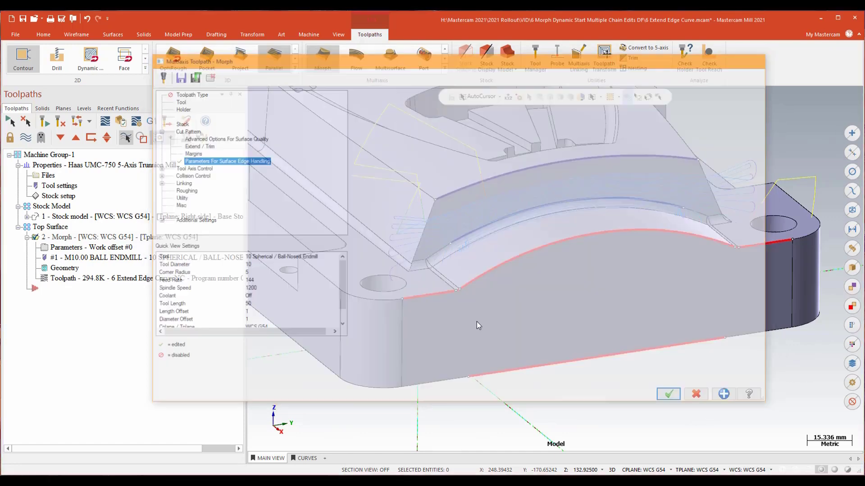
left_click(59, 121)
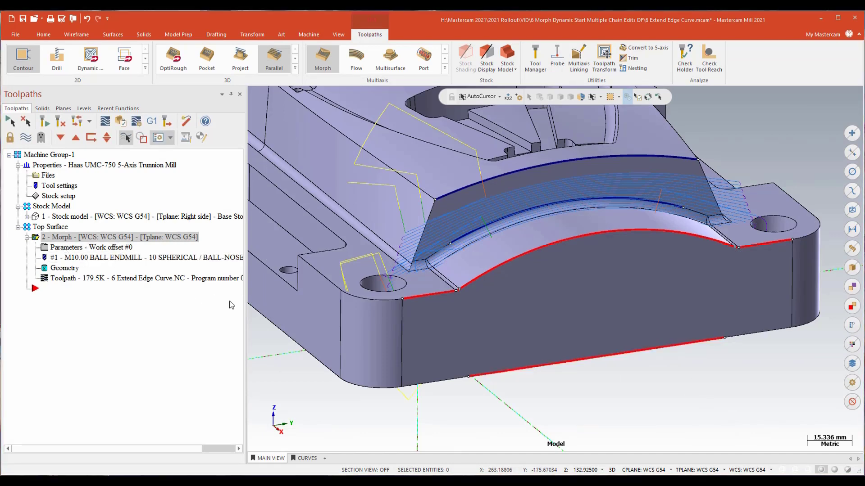
Step: Enable the second collision check with the flange top face and lower floor face as check surfaces
left_click(91, 247)
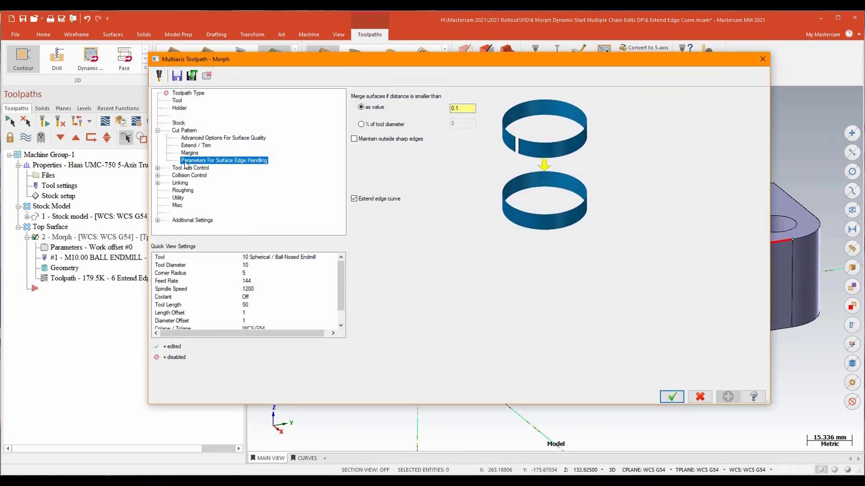
left_click(188, 176)
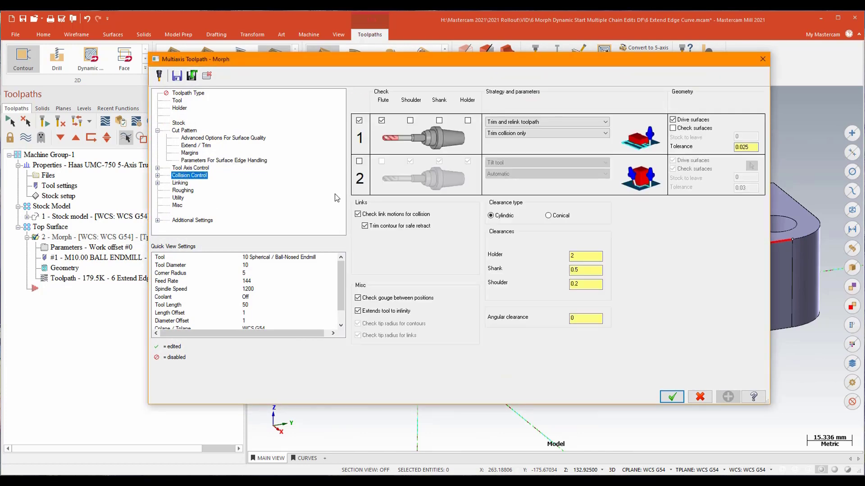
left_click(360, 162)
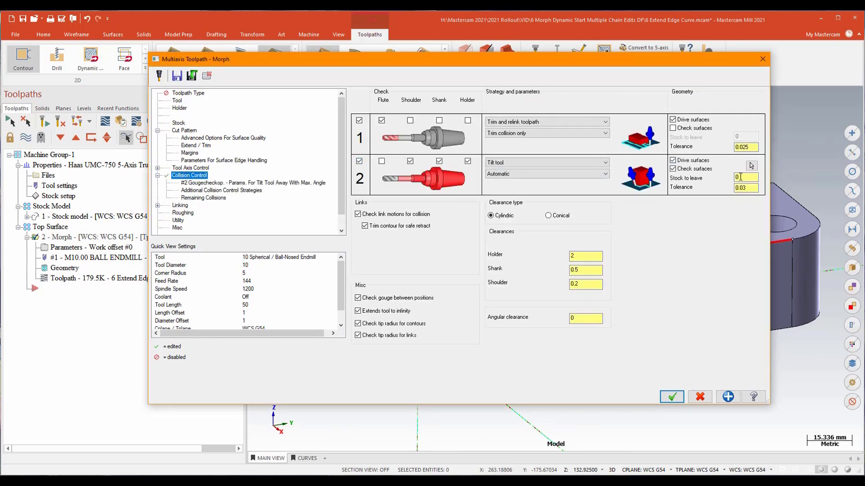
left_click(752, 166)
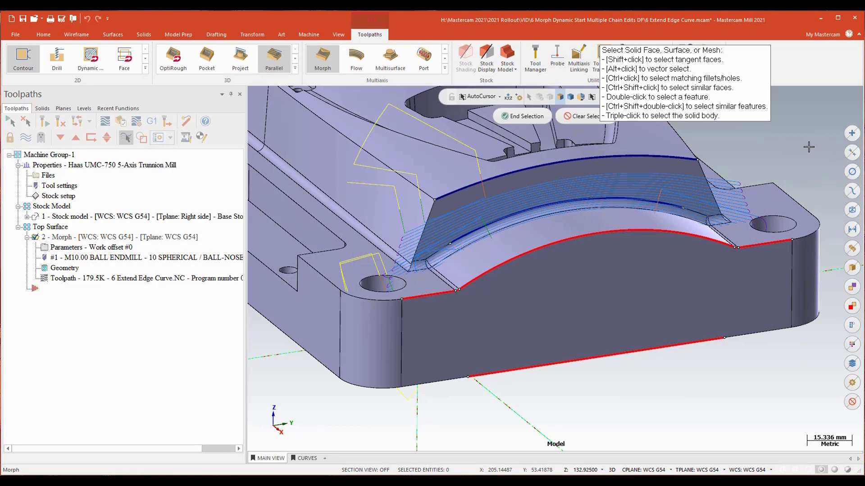
middle_click_drag(808, 147, 482, 374)
left_click(463, 377)
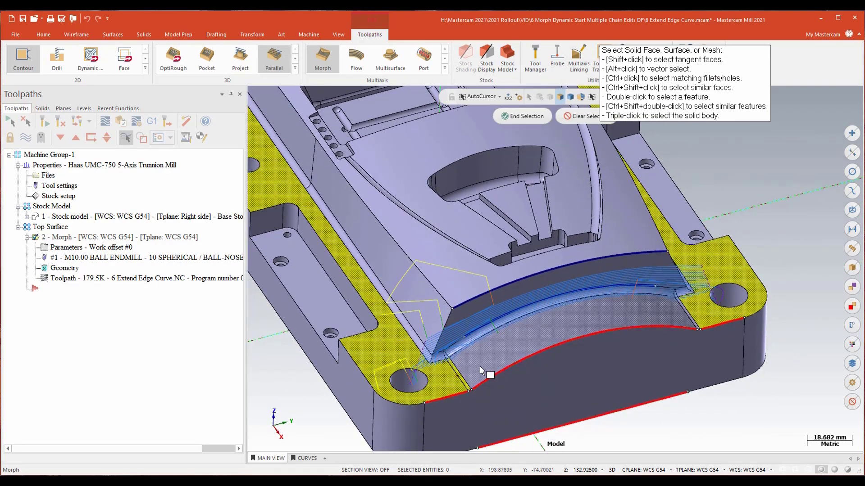
left_click(480, 371)
middle_click_drag(748, 376, 776, 381)
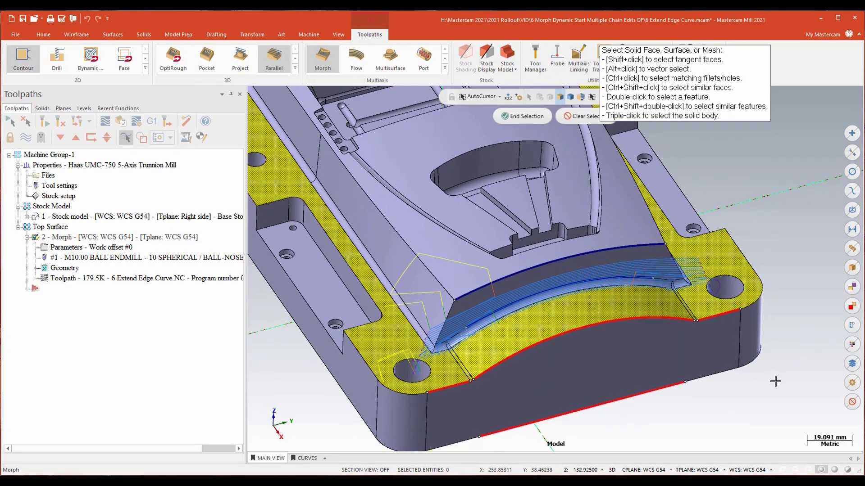
left_click(528, 118)
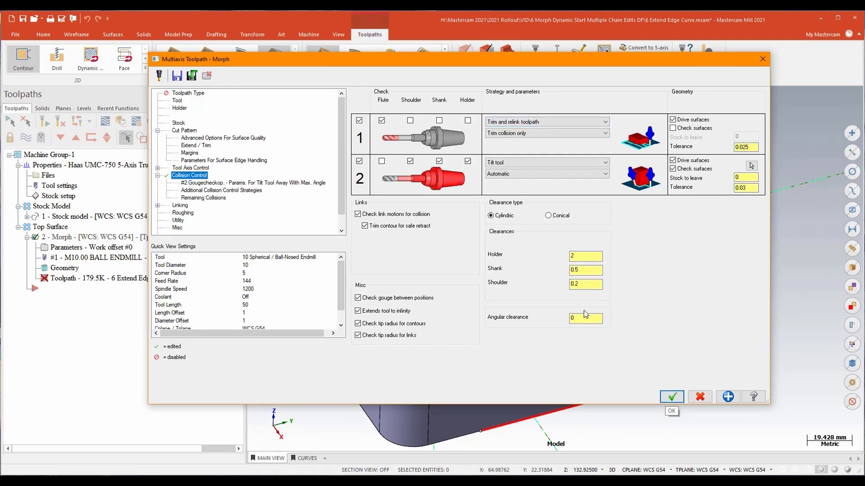
Step: Accept and regenerate the first Morph toolpath (132.7K), inspect its passes, then hide the toolpath display
left_click(671, 397)
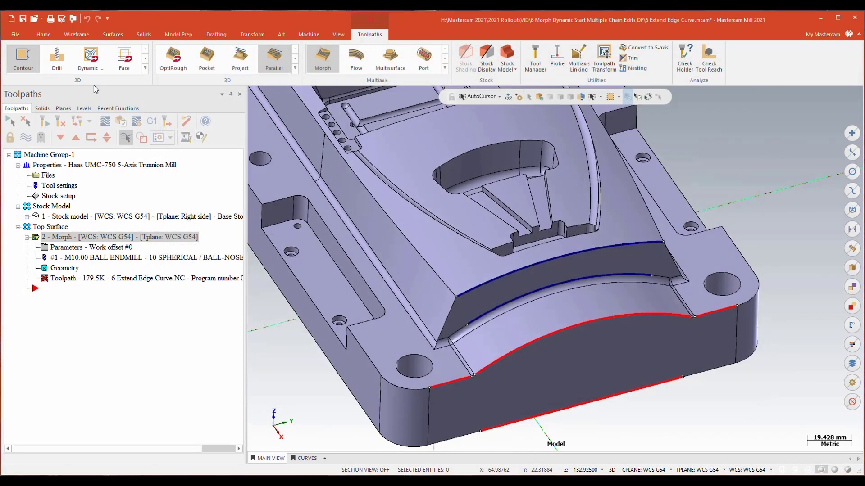
left_click(32, 125)
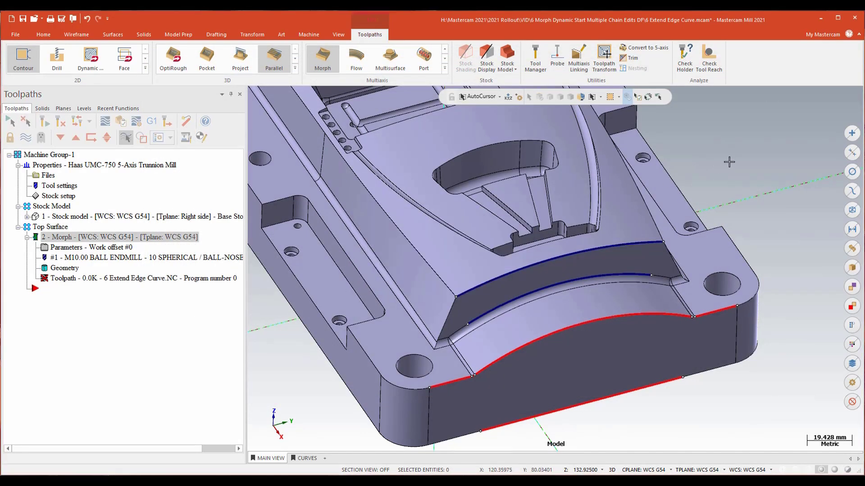
scroll(737, 160, "up", 4)
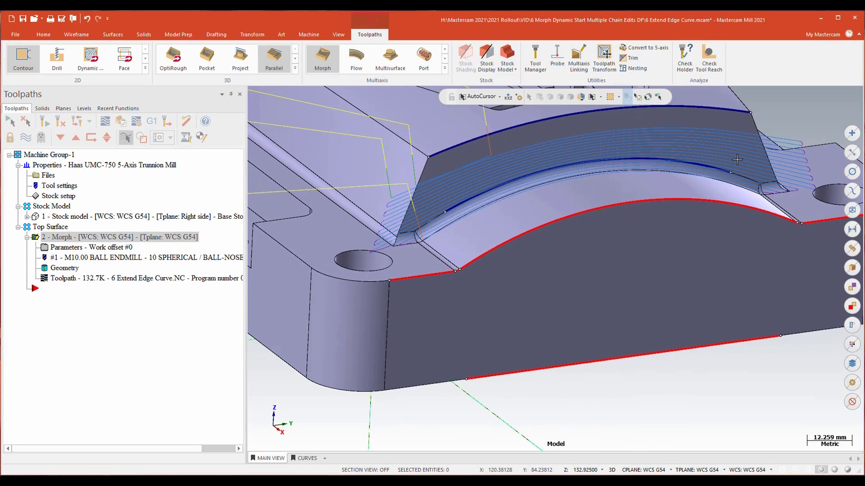
middle_click_drag(737, 160, 768, 129)
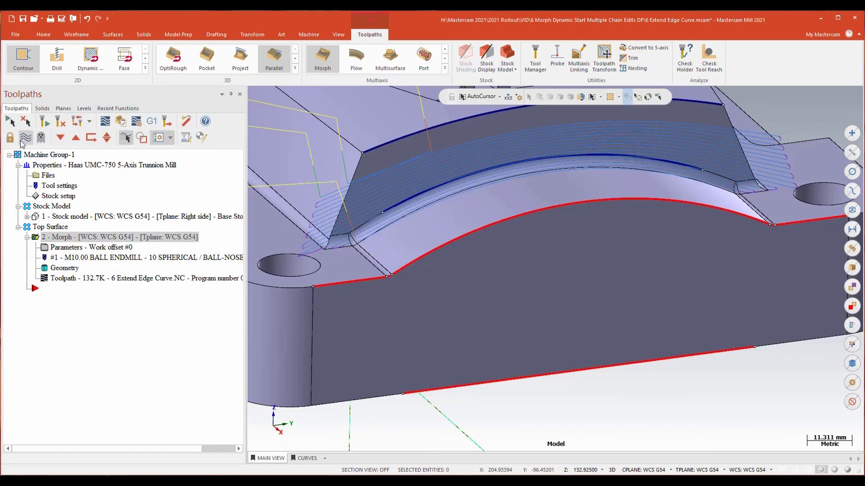
left_click(23, 138)
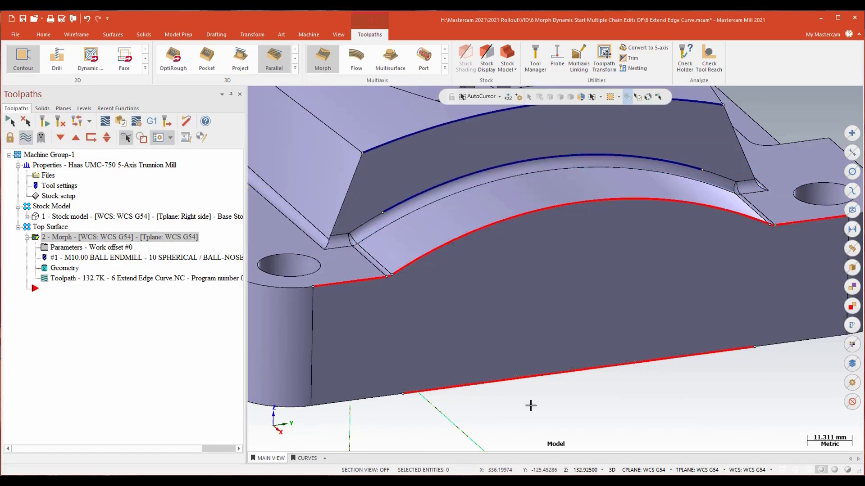
scroll(554, 414, "down", 3)
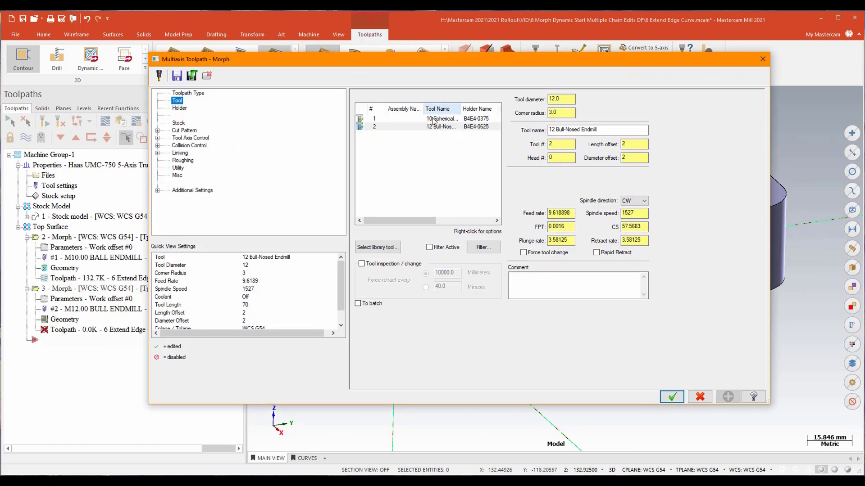
Step: Switch to the 10 Spherical ball endmill and chain the front wall's upper edge as the morph-from curve
left_click(432, 119)
left_click(184, 131)
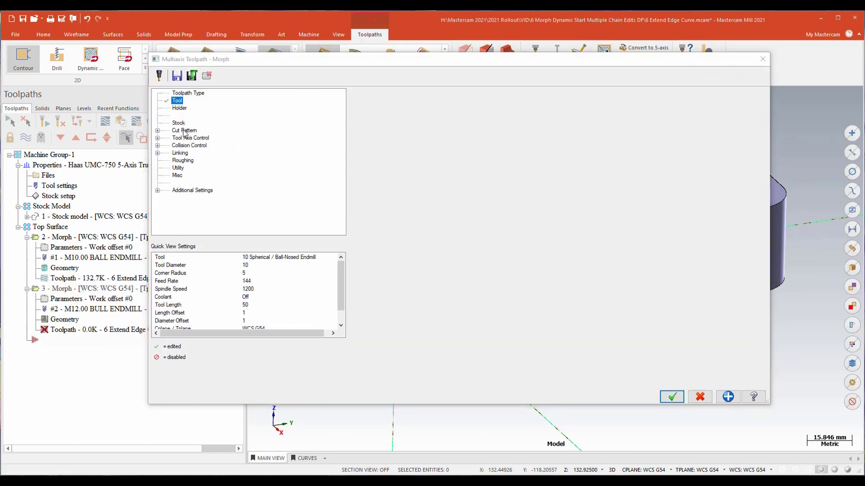
left_click(567, 107)
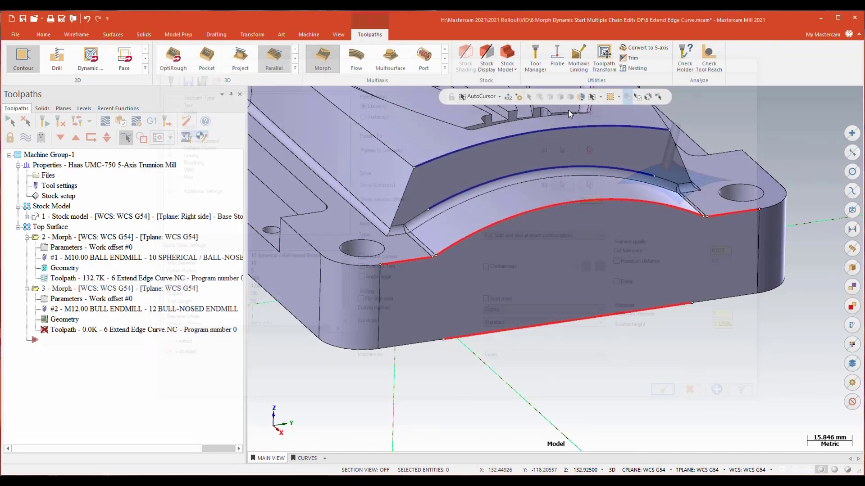
left_click(747, 212)
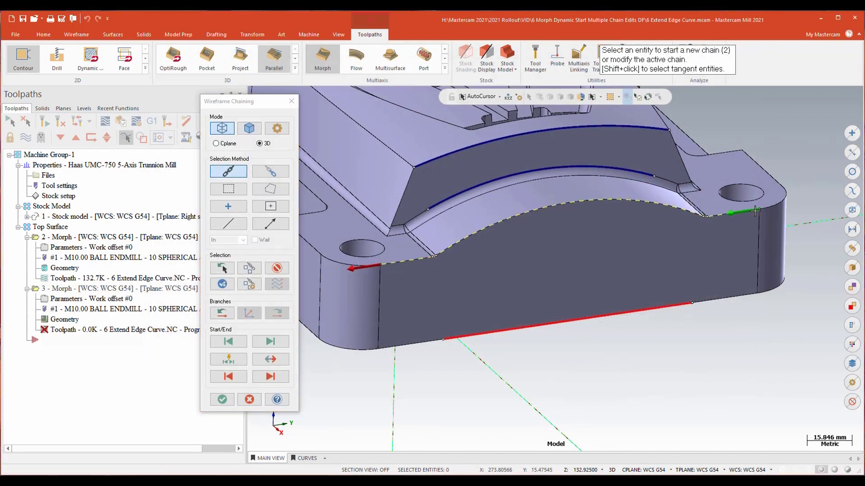
left_click(221, 400)
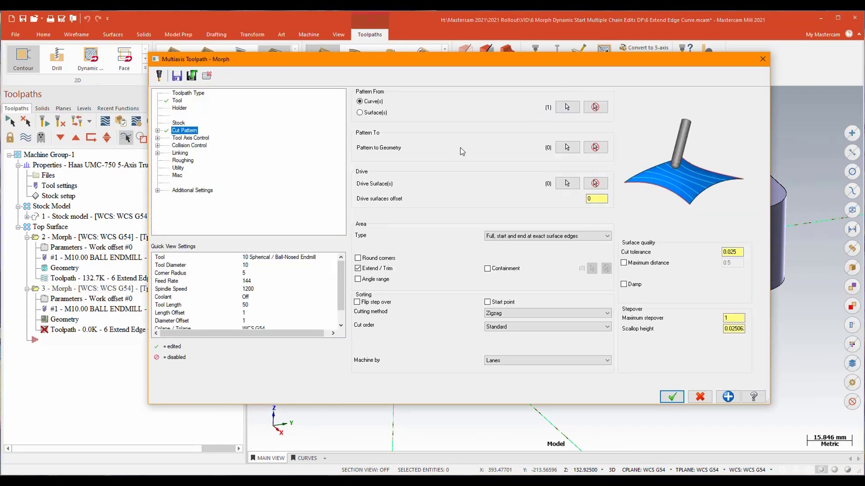
Step: Chain the wall's bottom edge as the morph-to curve and pick the front face as drive surface
left_click(560, 149)
left_click(685, 304)
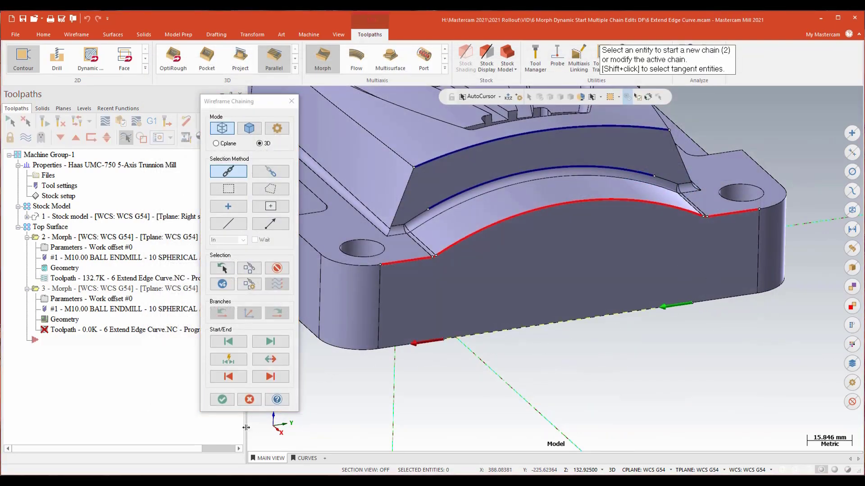
left_click(222, 399)
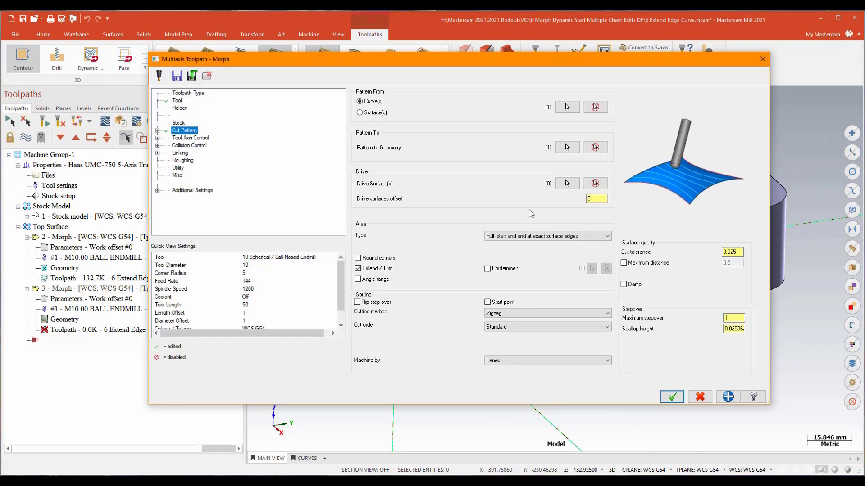
left_click(567, 183)
left_click(575, 257)
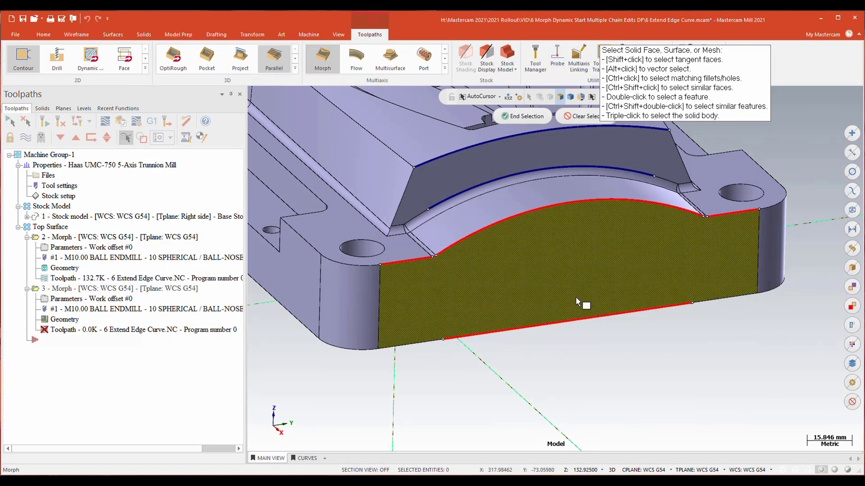
Step: Finish the drive surface selection and turn off Extend edge curve in surface edge handling
left_click(520, 116)
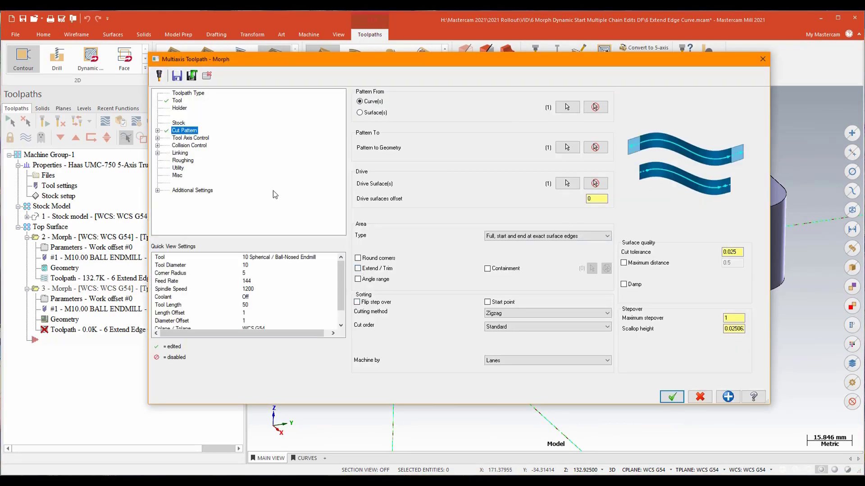
left_click(157, 131)
left_click(204, 153)
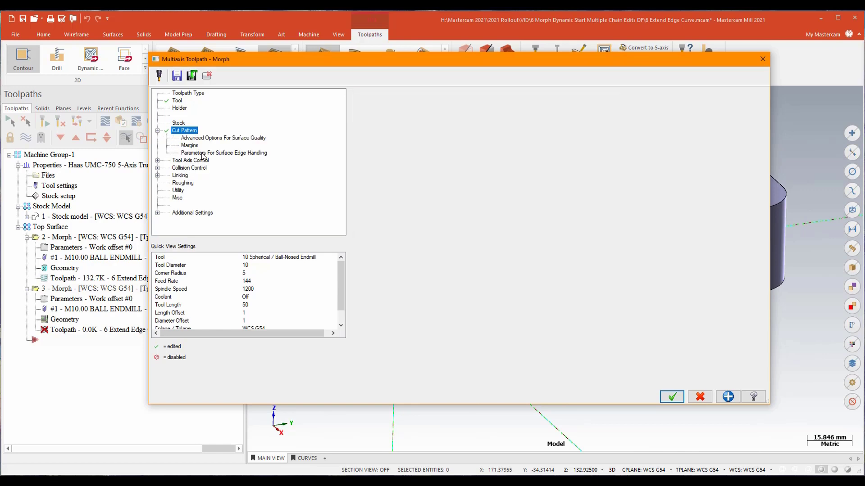
left_click(355, 199)
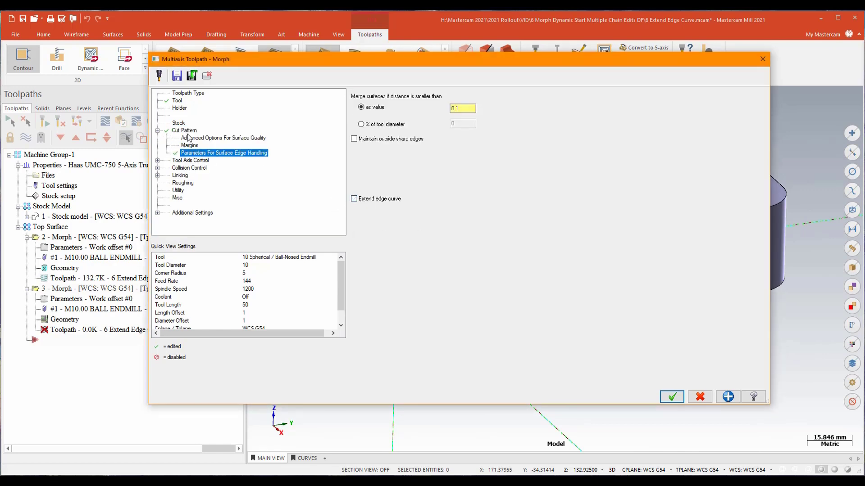
Step: Review tool axis control, disable the second collision check row, and accept the toolpath
left_click(193, 161)
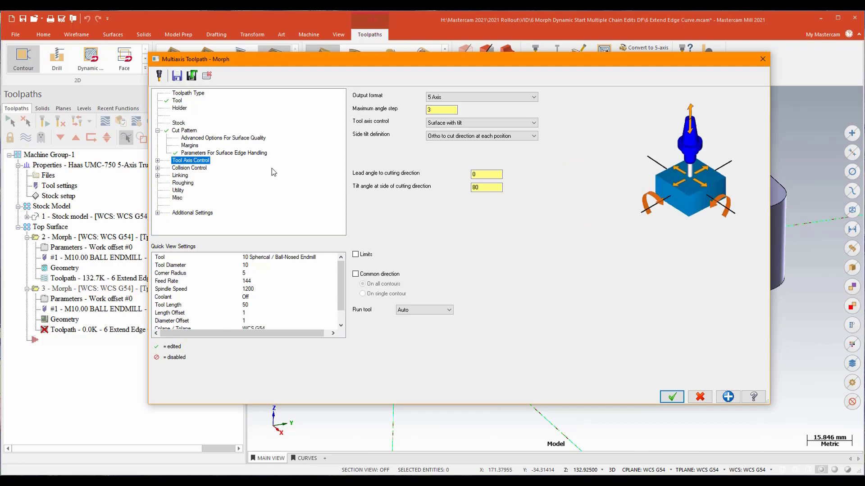
left_click(189, 168)
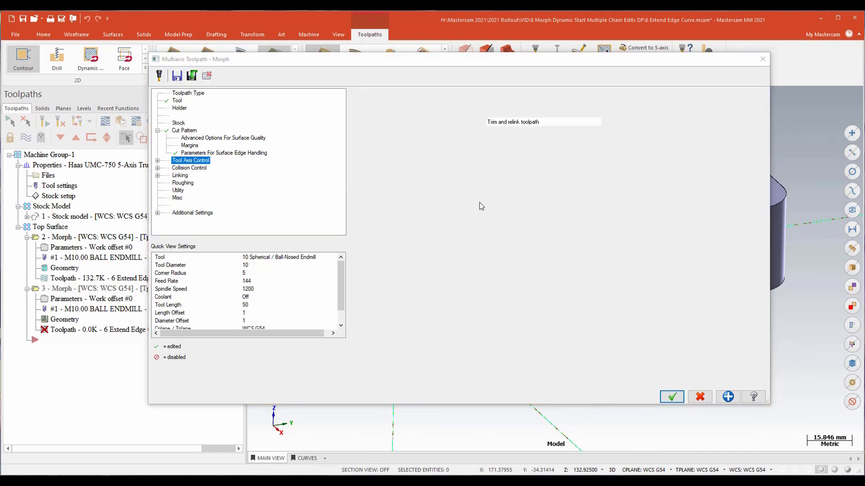
left_click(359, 161)
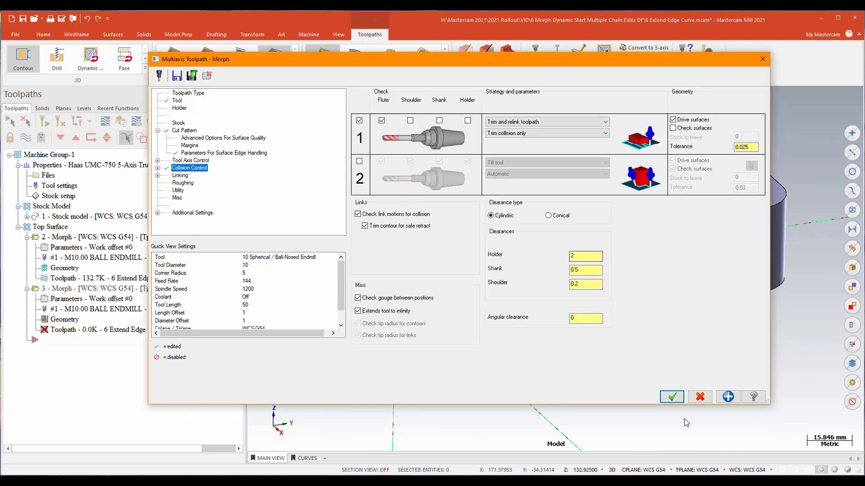
left_click(671, 397)
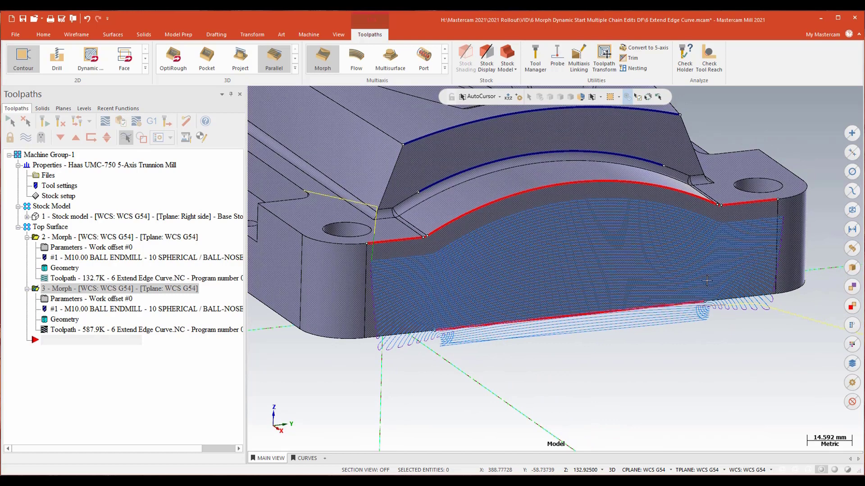
Step: Inspect the 587.9K Morph passes looping past the front wall's bottom edge
left_click(568, 316)
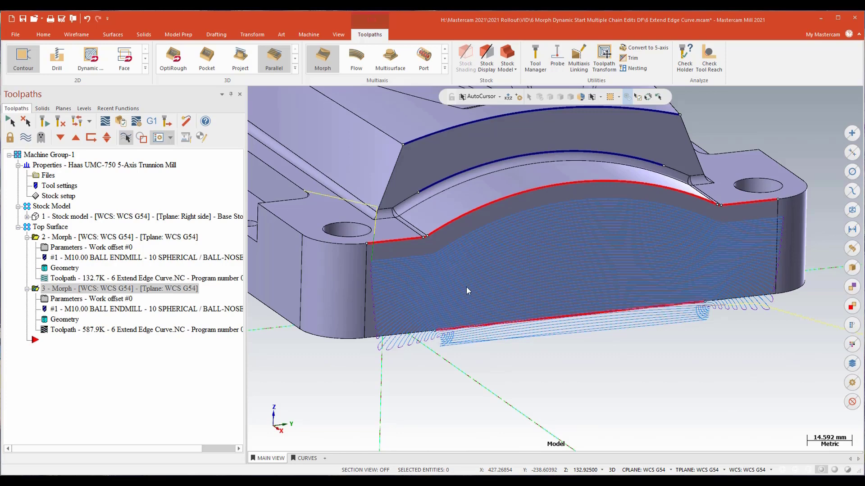
Step: Turn on Extend edge curve for the second Morph and regenerate it to 361.5K
key("Return")
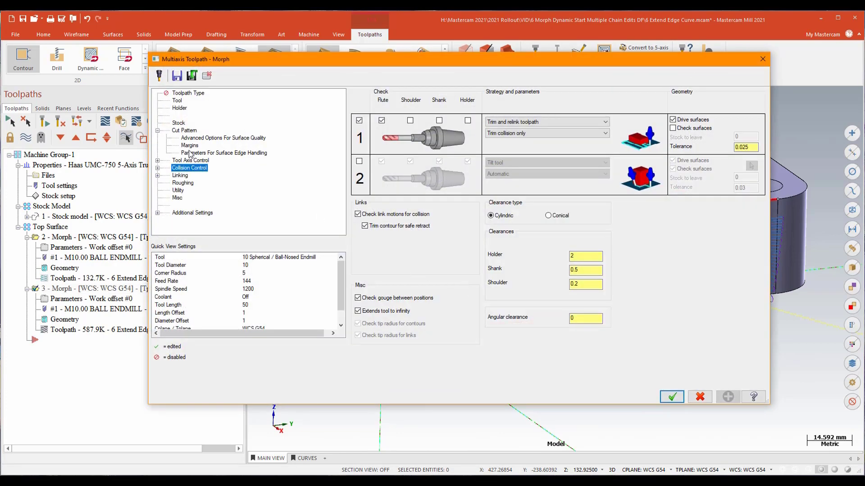
left_click(188, 154)
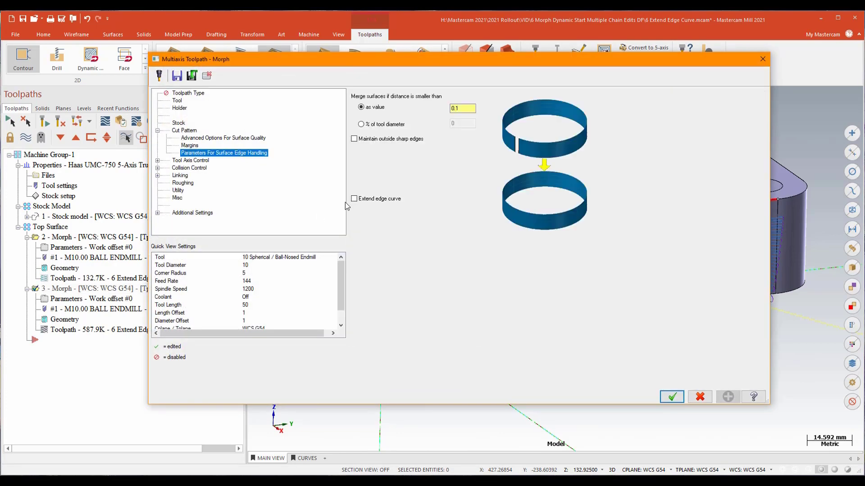
left_click(354, 199)
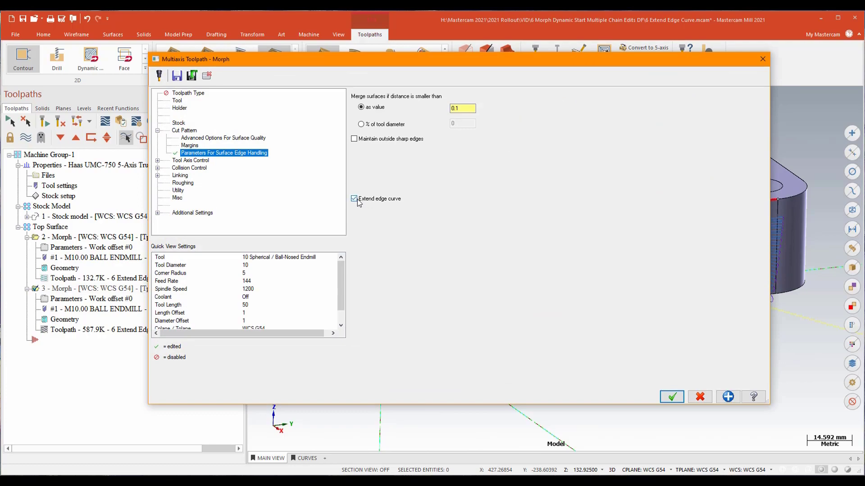
left_click(672, 397)
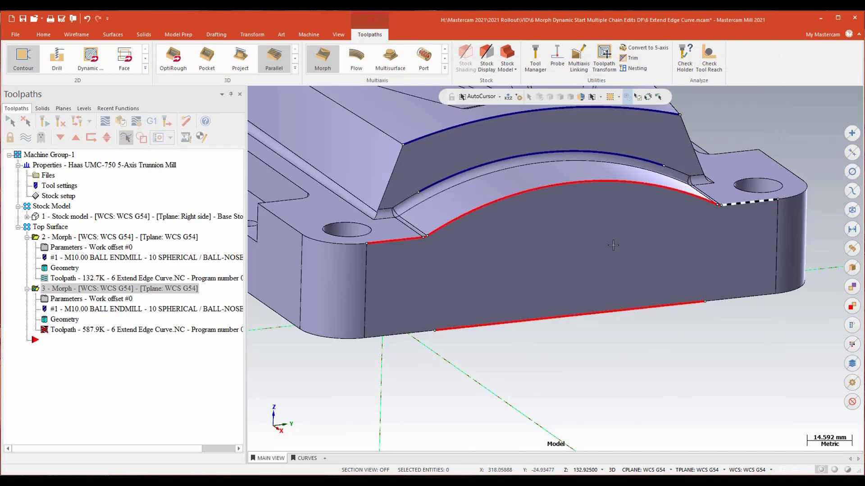
left_click(44, 122)
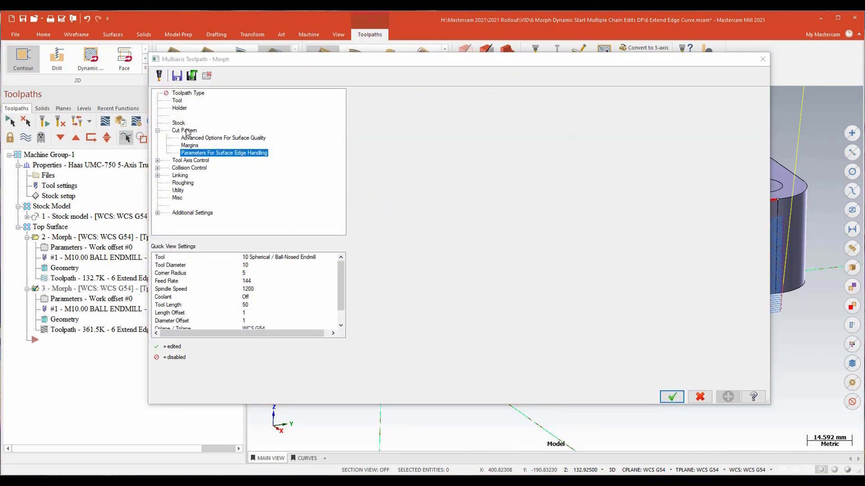
Step: Enable Extend / Trim with 15 mm tangential start and end extensions on the second Morph
left_click(185, 130)
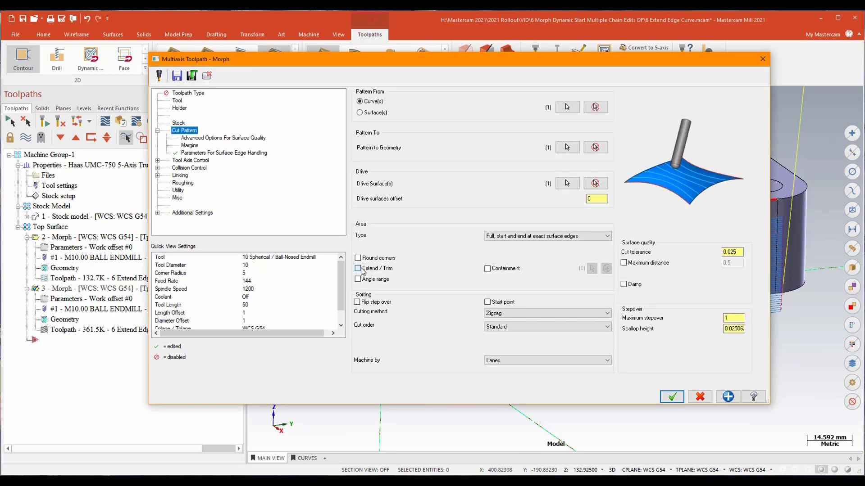
left_click(358, 268)
left_click(196, 146)
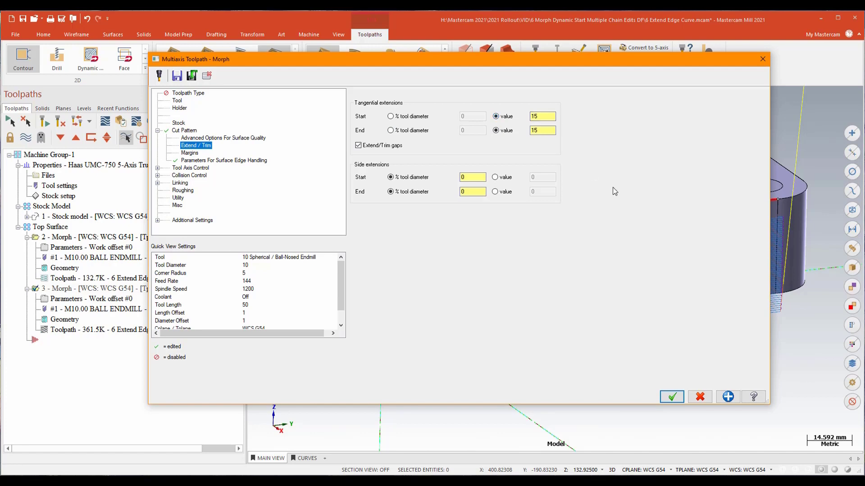
left_click(671, 397)
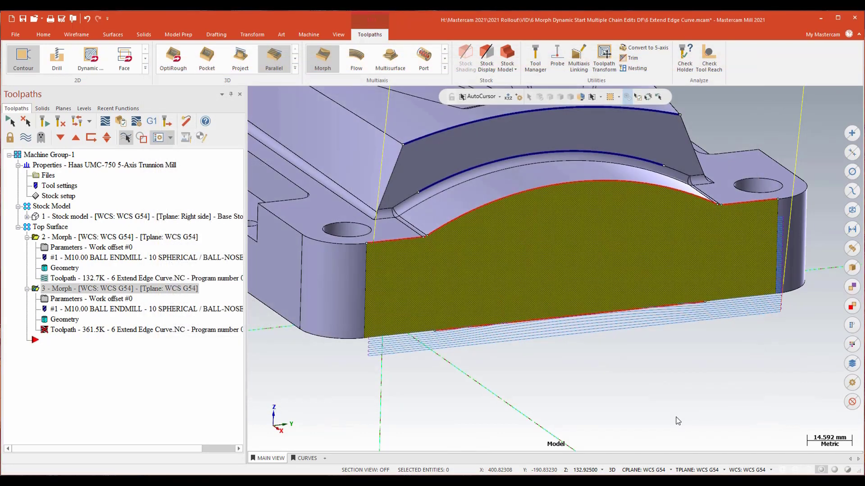